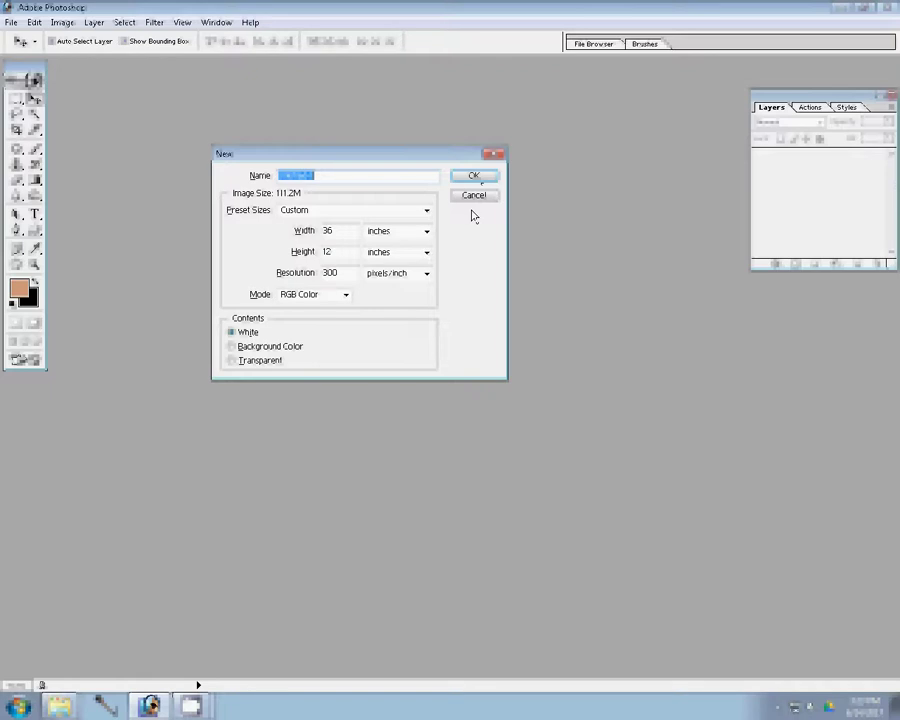
- Create the blank 36×12 in, 300 ppi page, then open 049.psd beside it
left_click(472, 176)
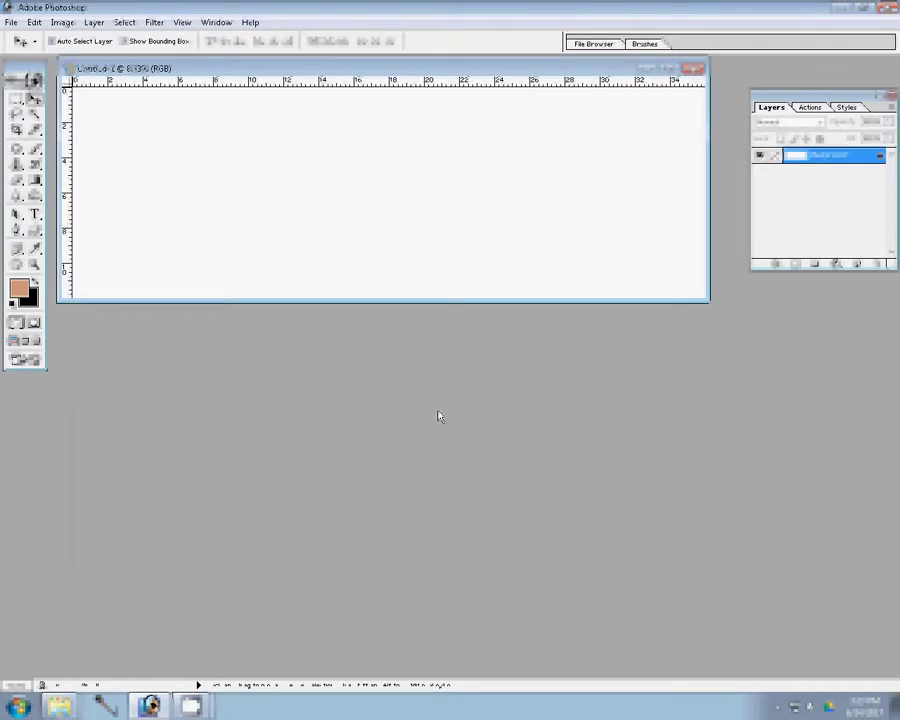
left_click_drag(424, 70, 440, 416)
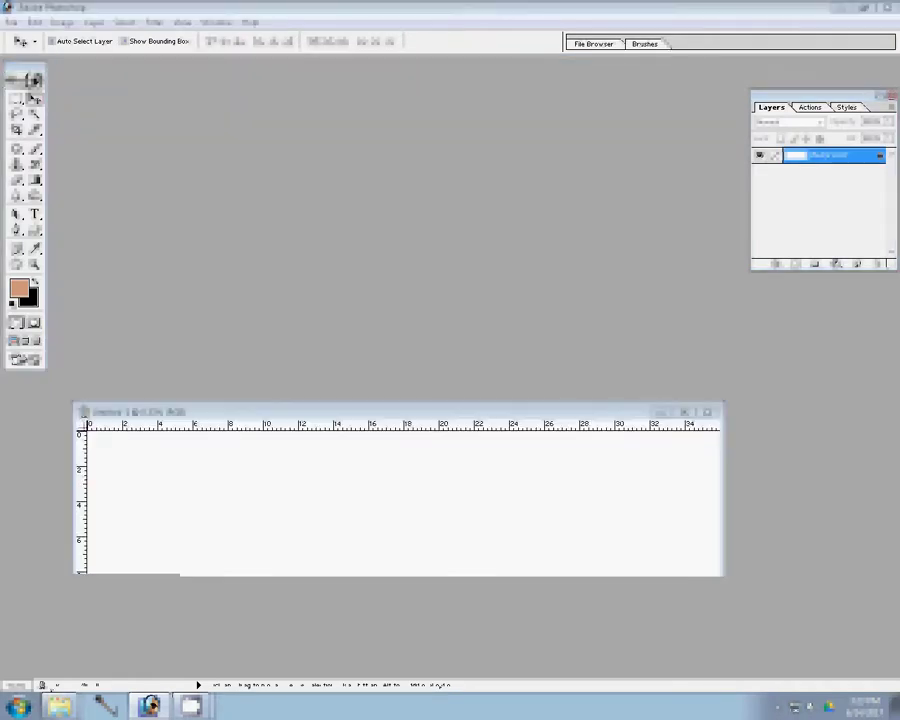
key("ctrl+o")
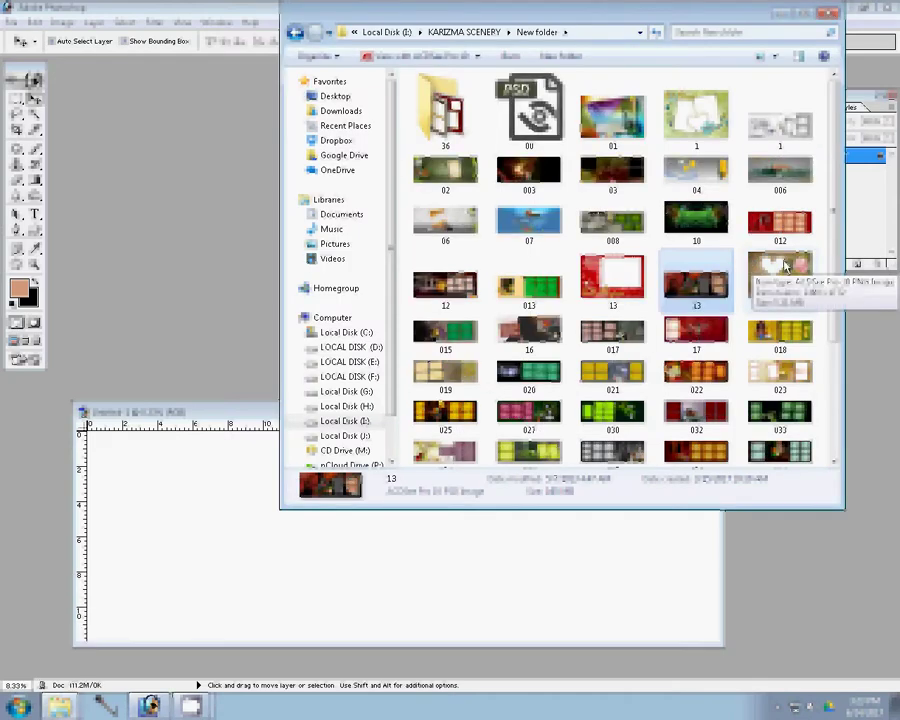
scroll(787, 266, "down", 3)
scroll(787, 270, "down", 3)
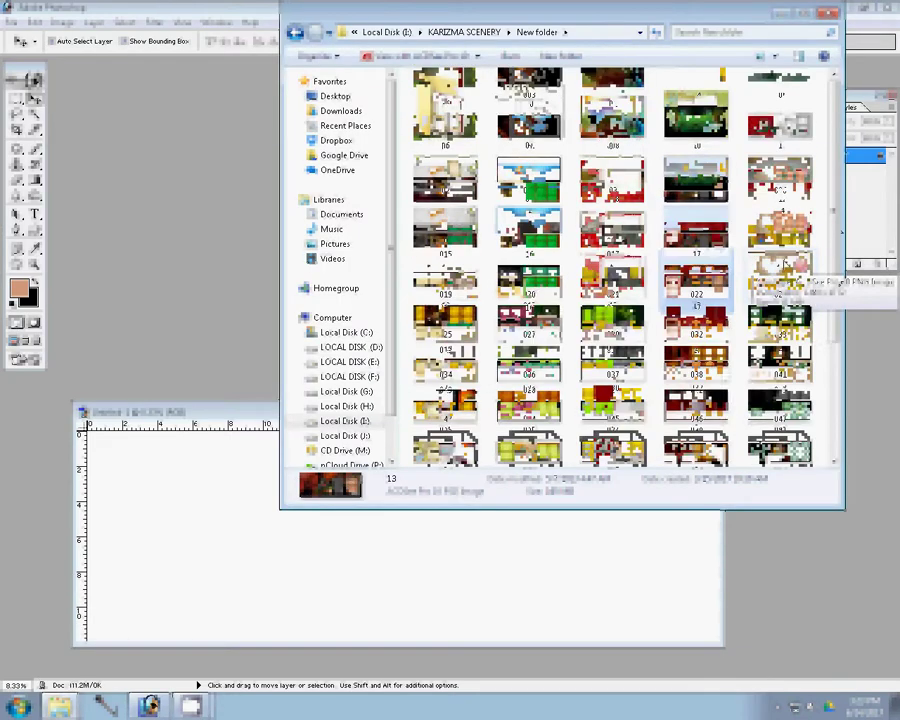
scroll(789, 276, "down", 3)
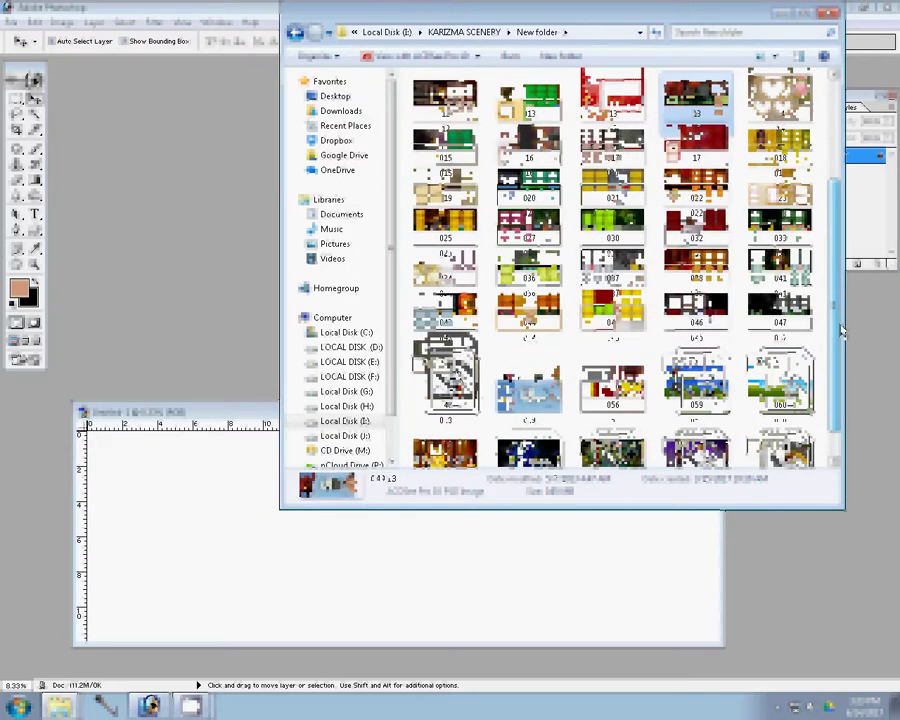
left_click_drag(530, 375, 126, 266)
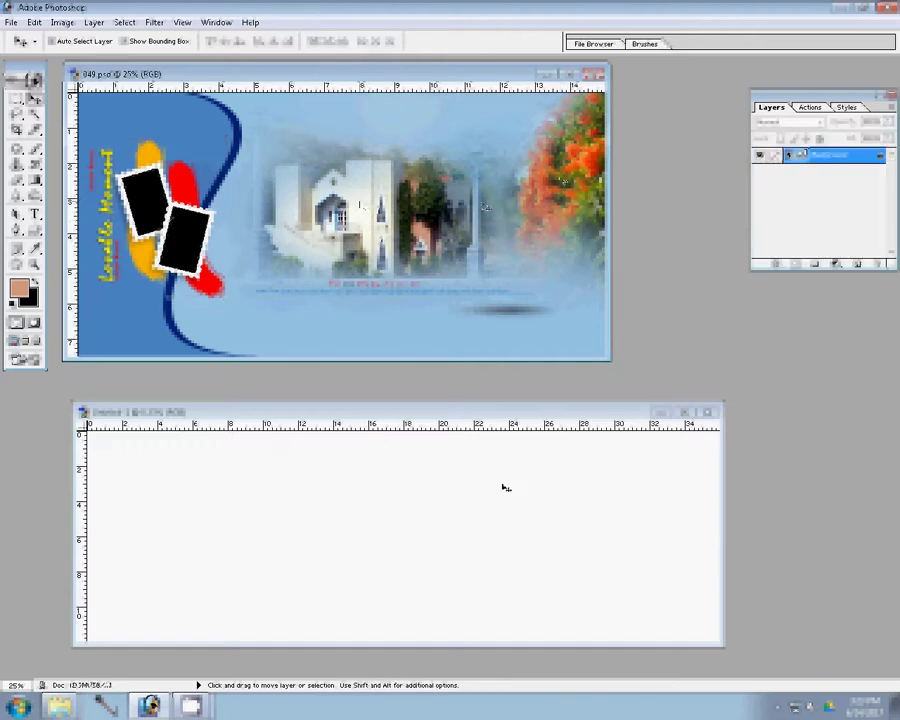
- Paste the 049 design into Untitled-1 and scale it up to cover the entire canvas
key("ctrl+v")
left_click_drag(444, 550, 514, 470)
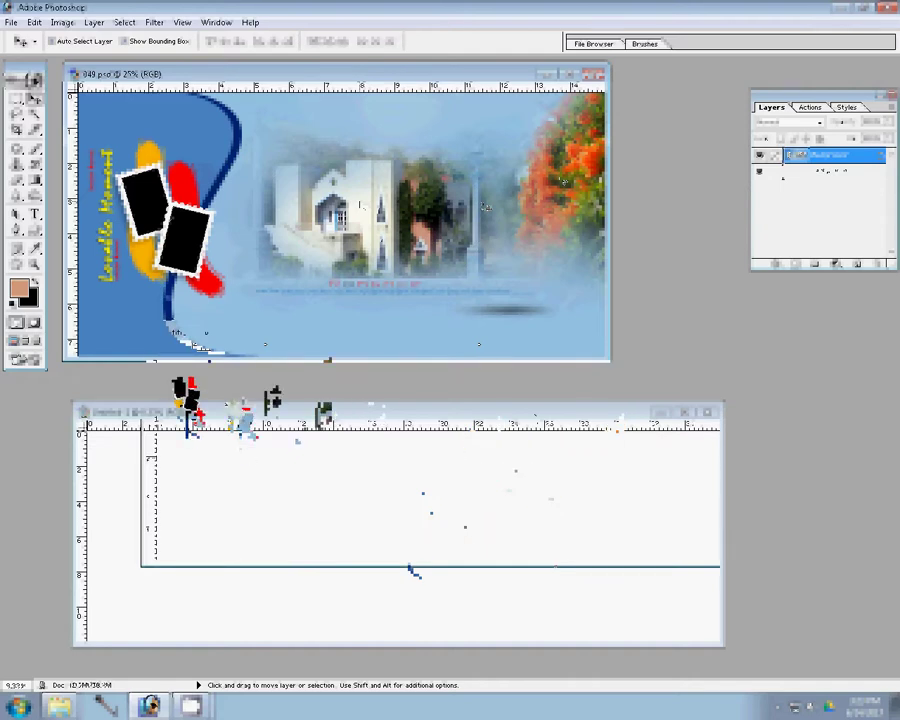
key("ctrl+t")
left_click_drag(333, 437, 659, 553)
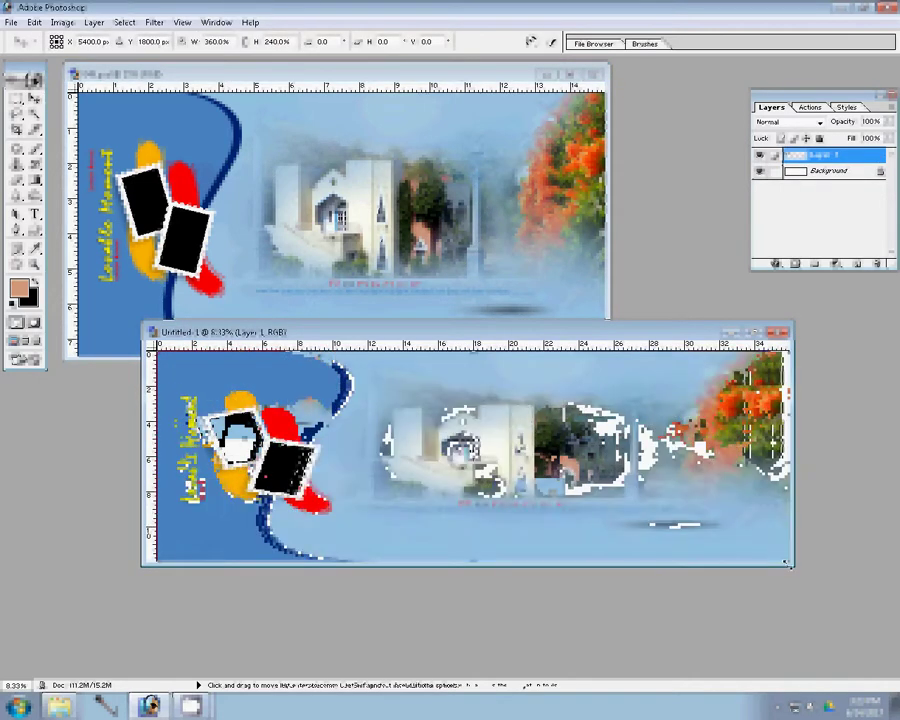
left_click(553, 42)
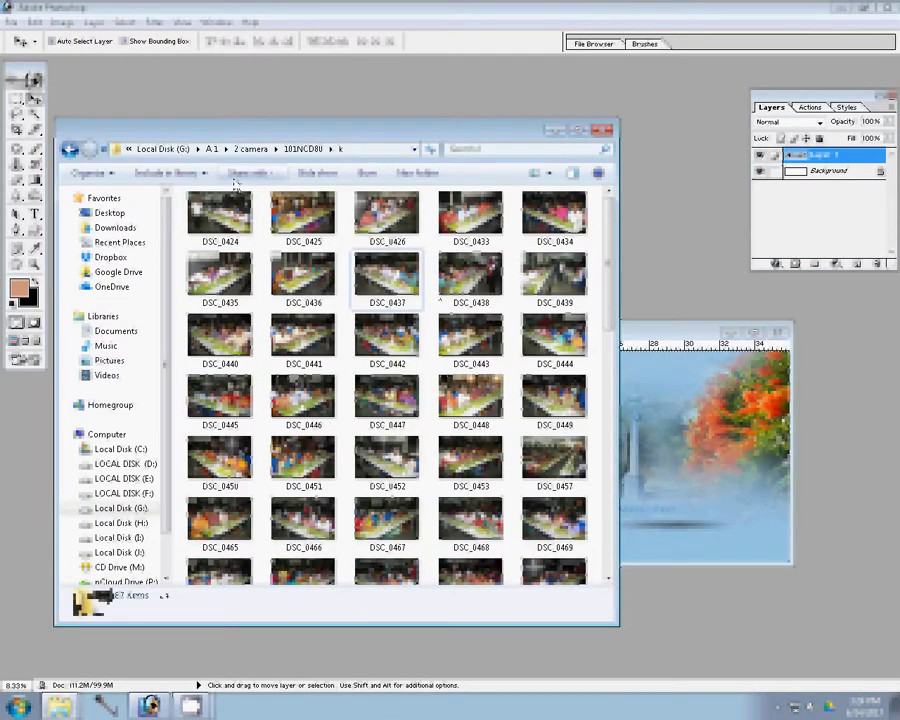
- Select photos DSC_0424 through DSC_0437 in the file browser to open all eight
left_click(225, 212)
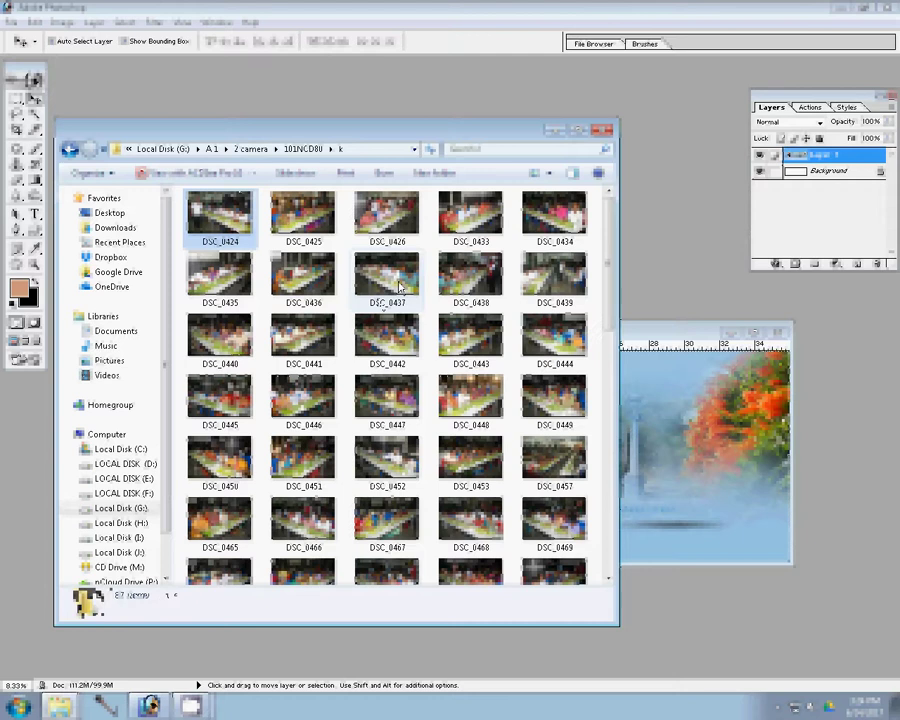
left_click(399, 285, "shift")
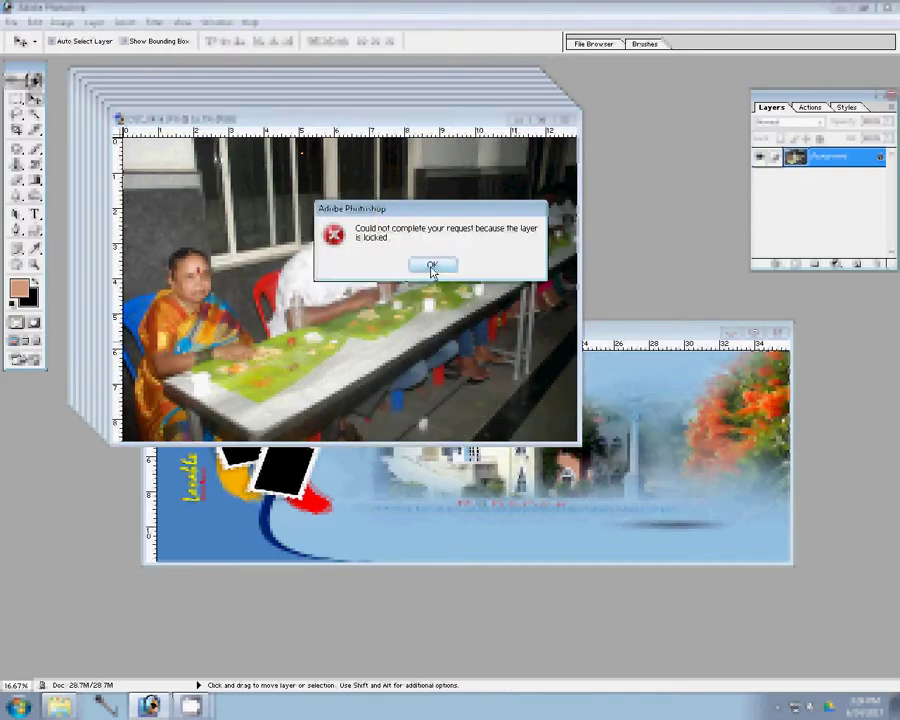
- Resize the first photo to 3044 px wide and drag it onto the album page
left_click(432, 267)
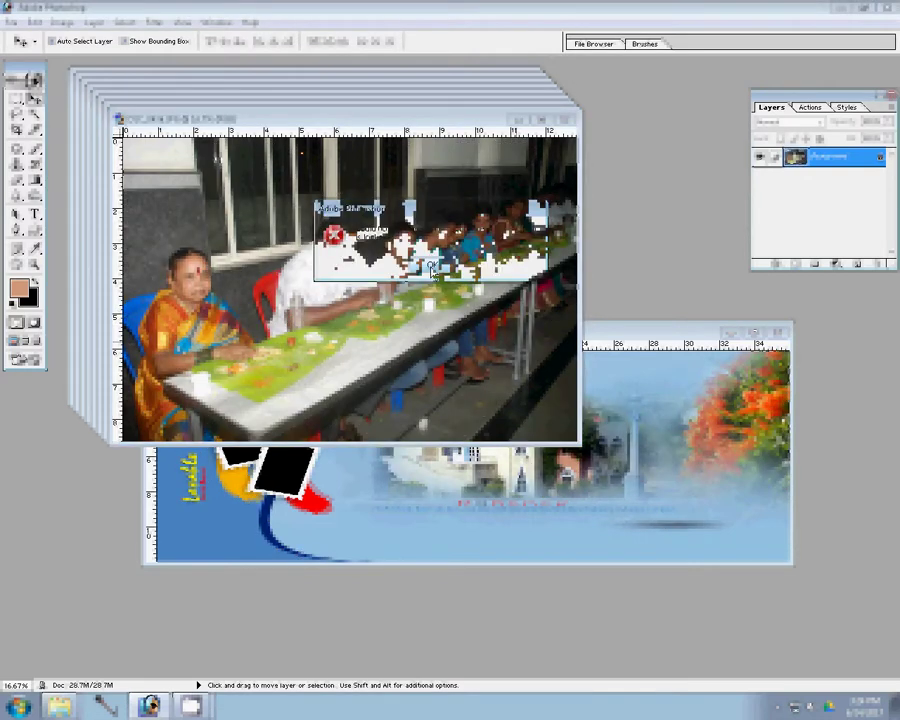
left_click(58, 22)
left_click(90, 140)
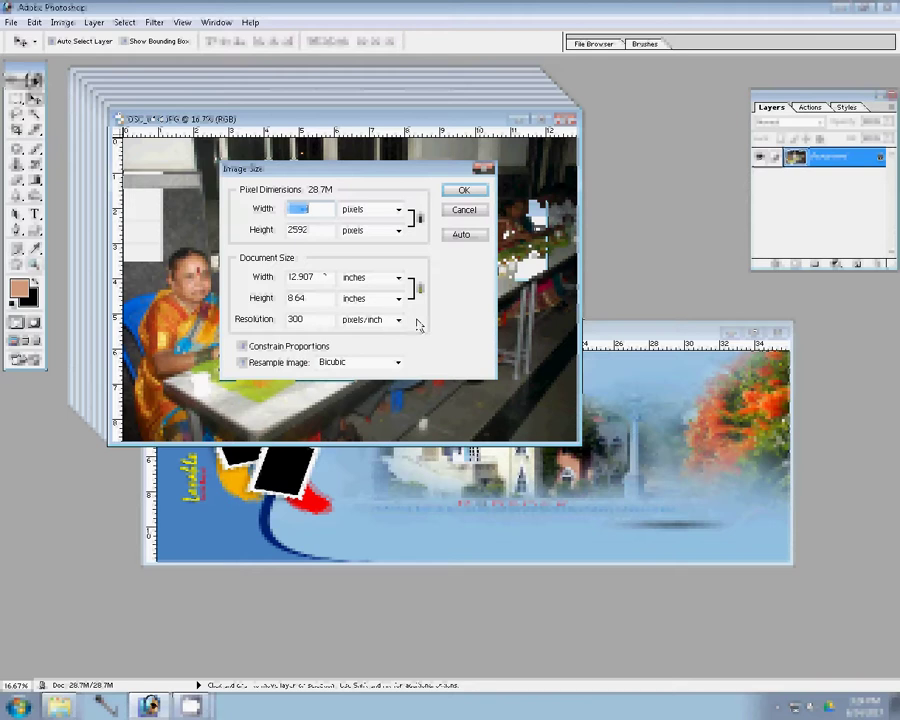
type("3044")
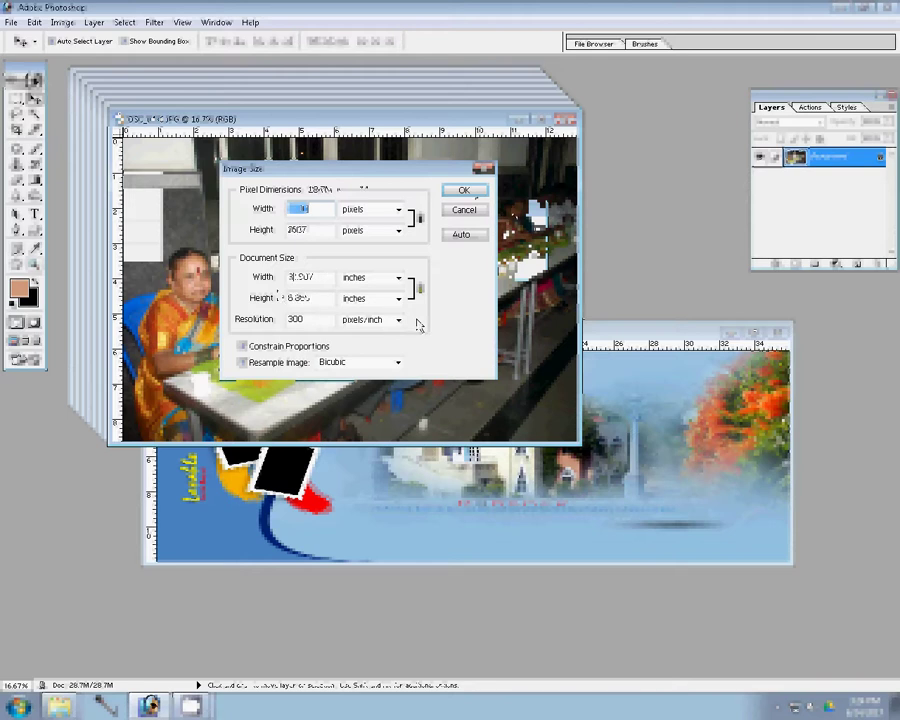
key("Return")
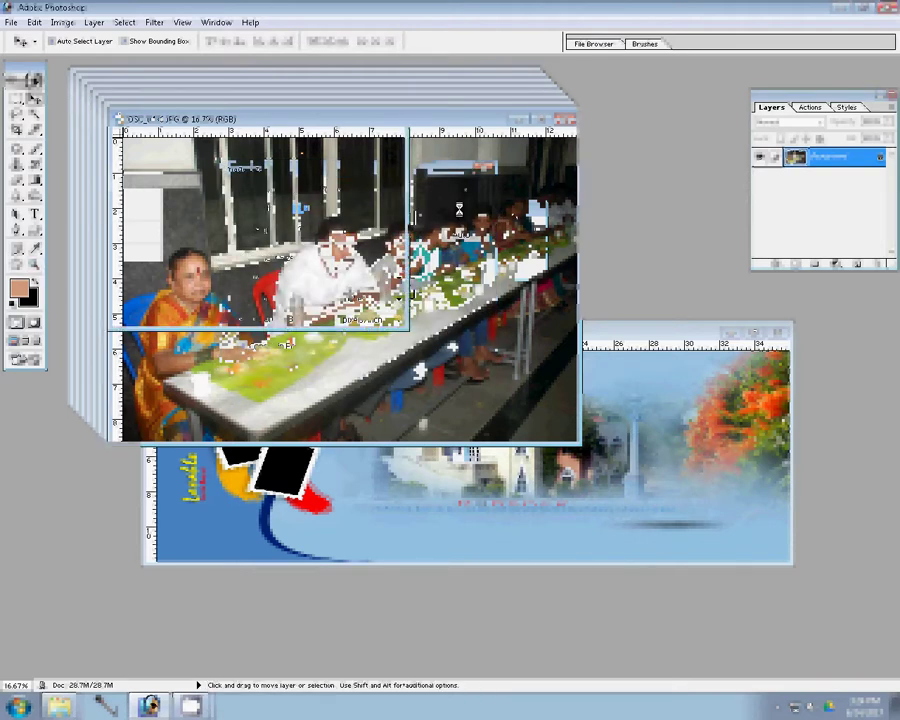
left_click_drag(459, 209, 700, 450)
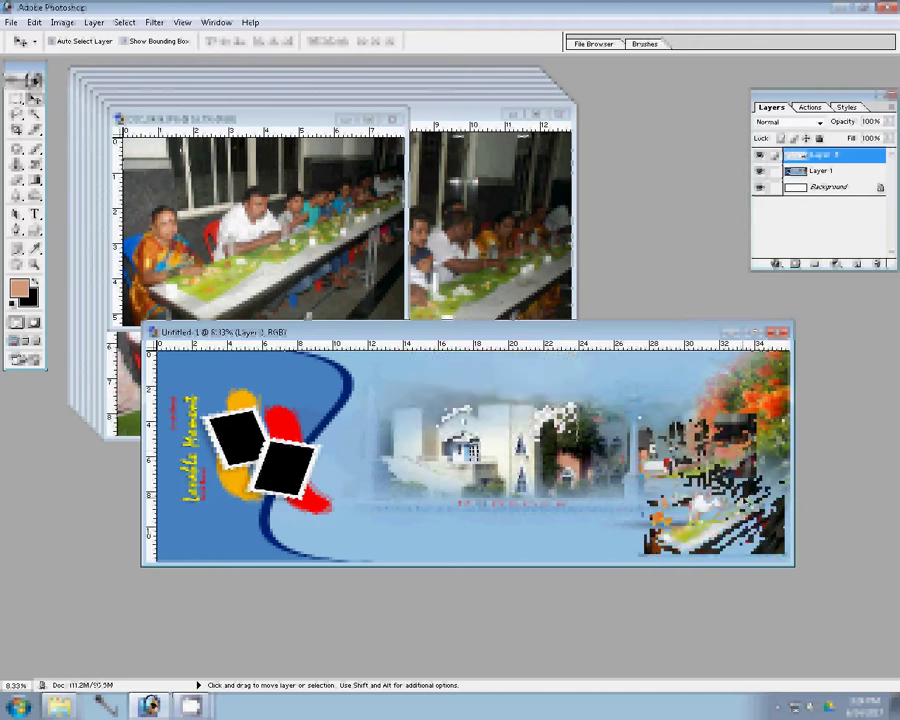
- Resize the next photo, stack it at the page's top-right, and close its original unsaved
left_click(392, 119)
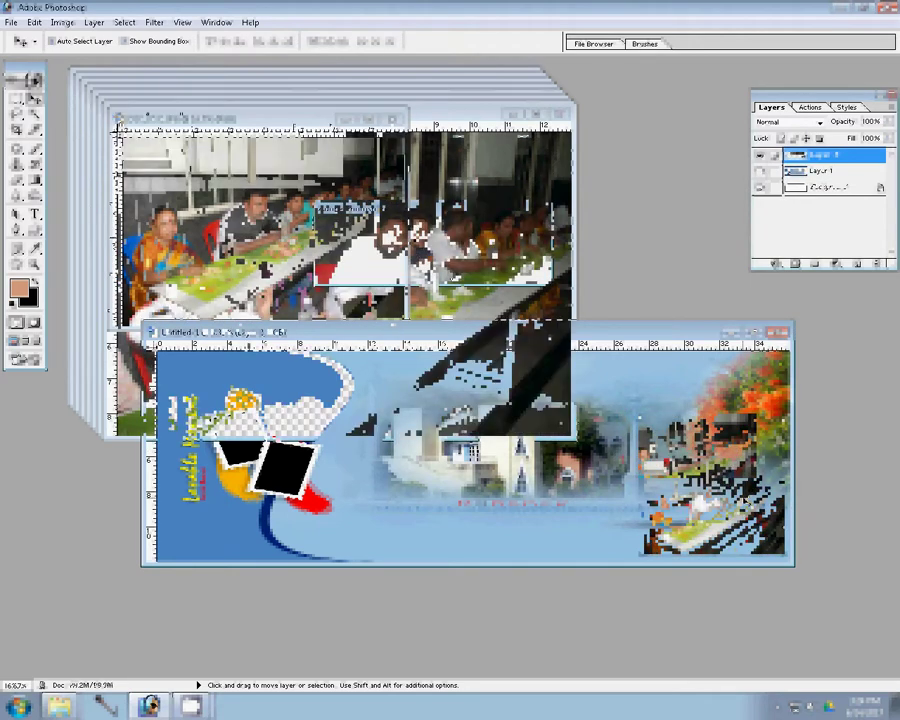
key("ctrl+alt+i")
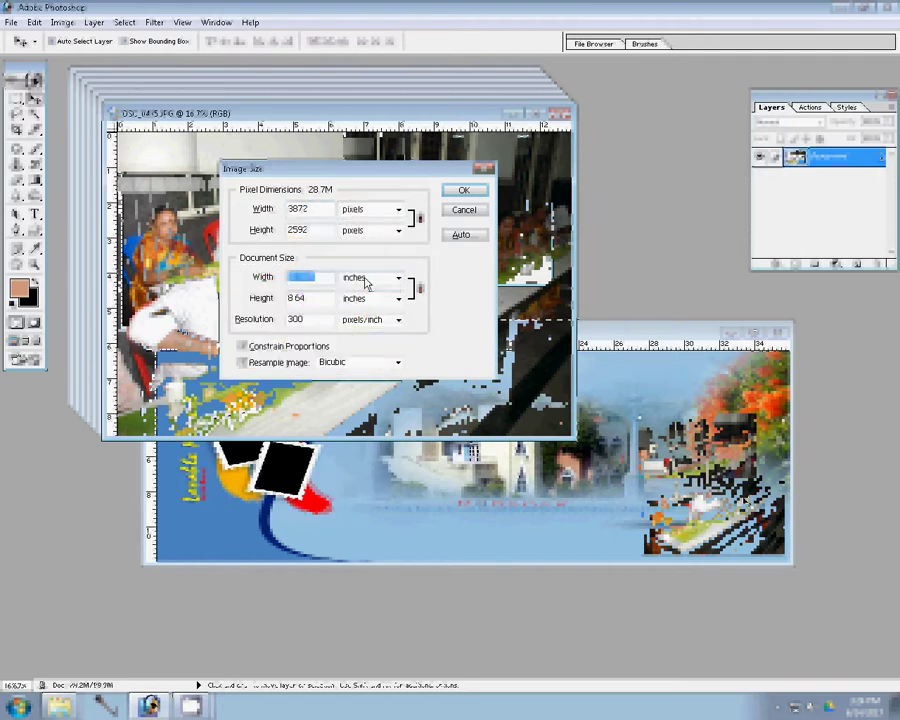
key("Return")
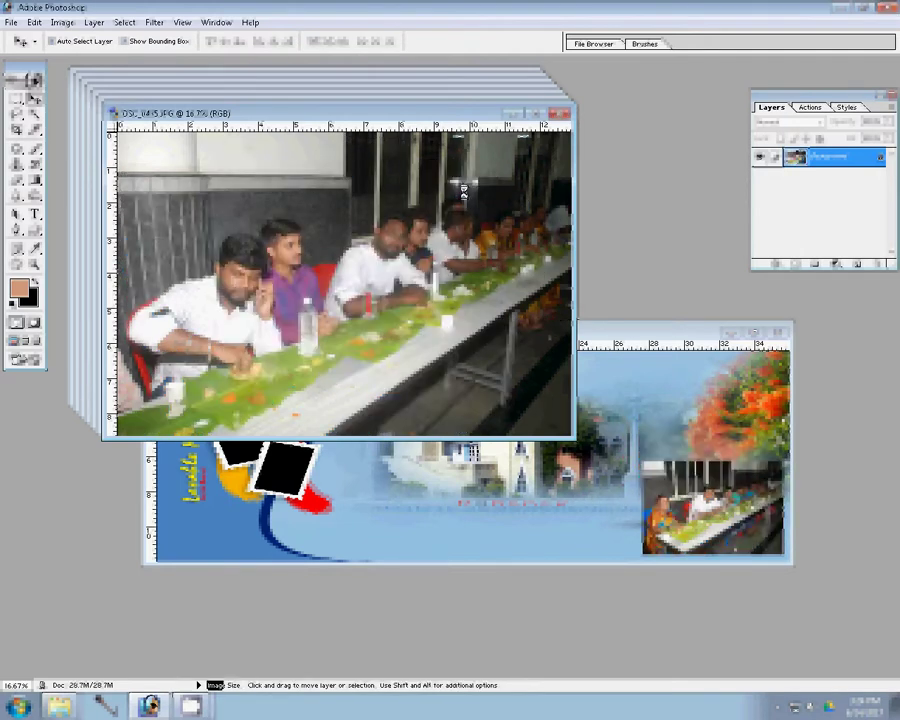
mouse_move(365, 283)
left_mouse_down()
mouse_move(272, 213)
mouse_move(720, 388)
left_mouse_up()
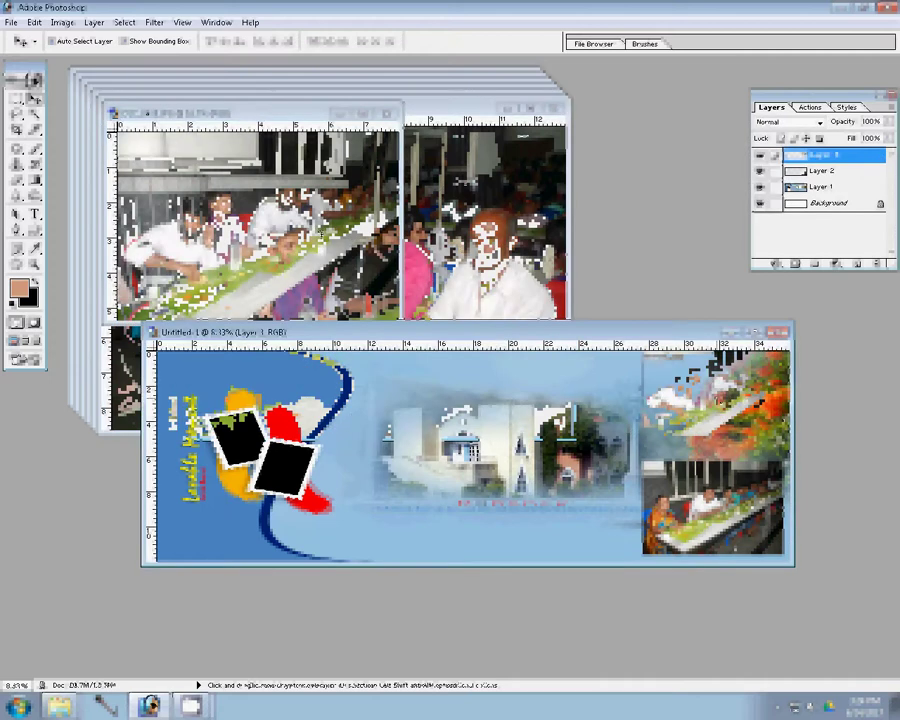
left_click_drag(705, 402, 708, 412)
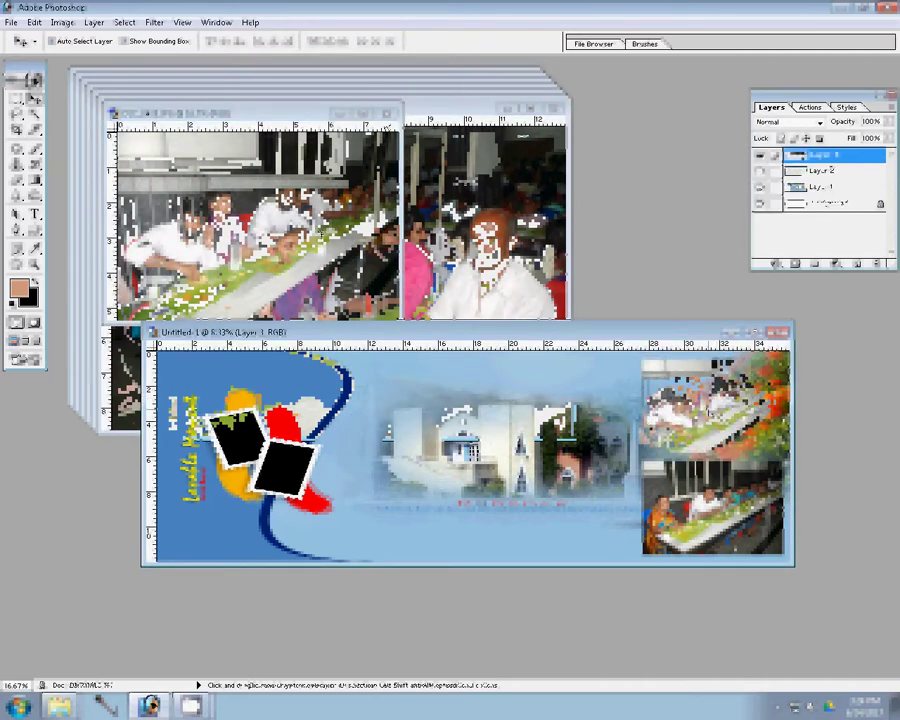
key("ctrl+alt+w")
left_click(436, 266)
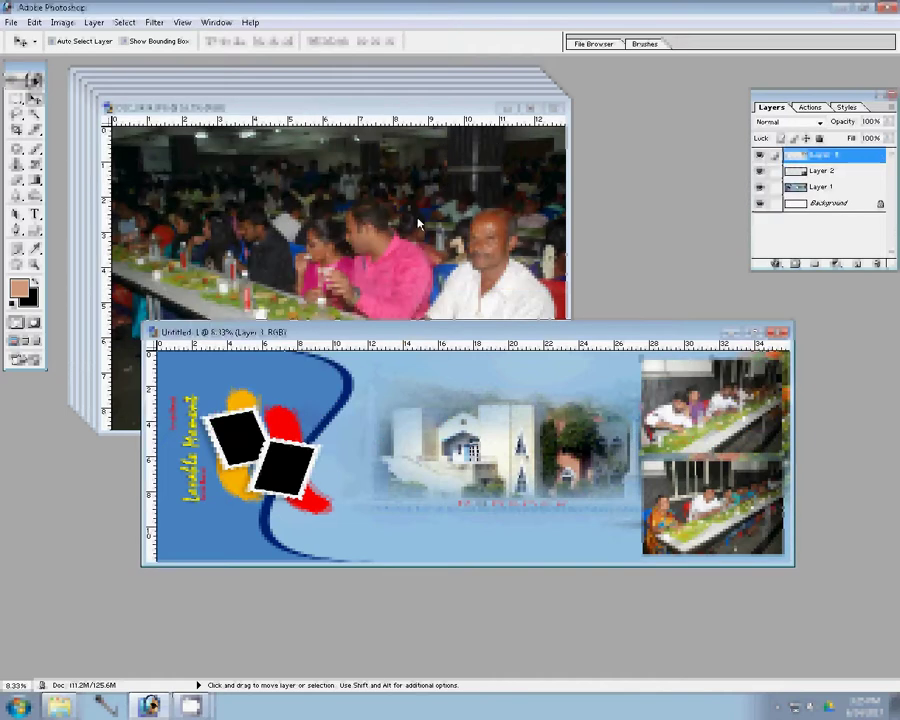
- Resize a photo to 8 inches wide, place it beside the lower-right photo, and close the original
key("ctrl+alt+i")
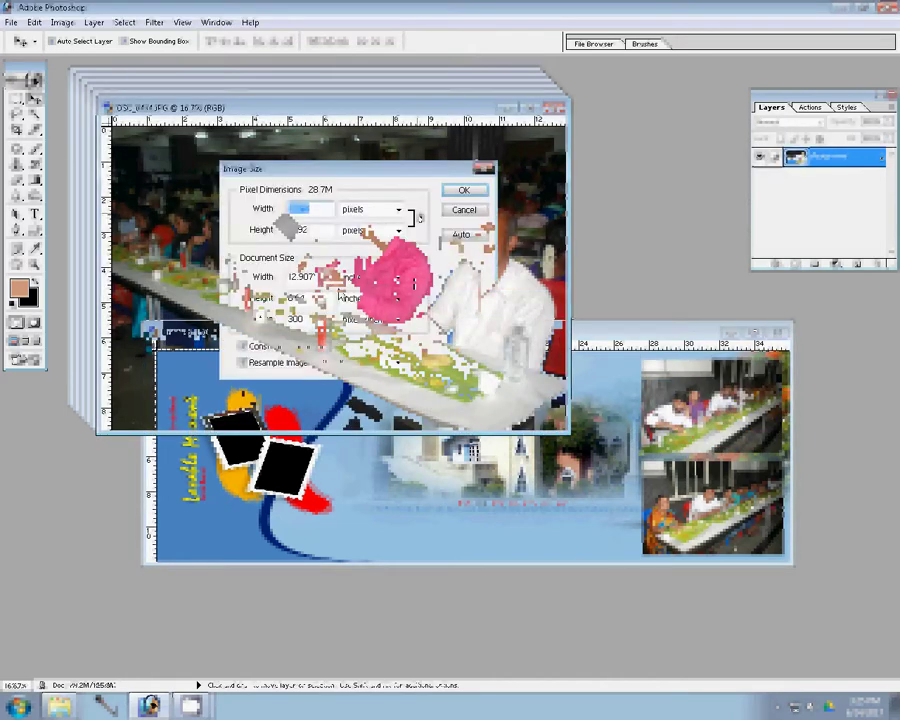
double_click(293, 282)
left_click(462, 190)
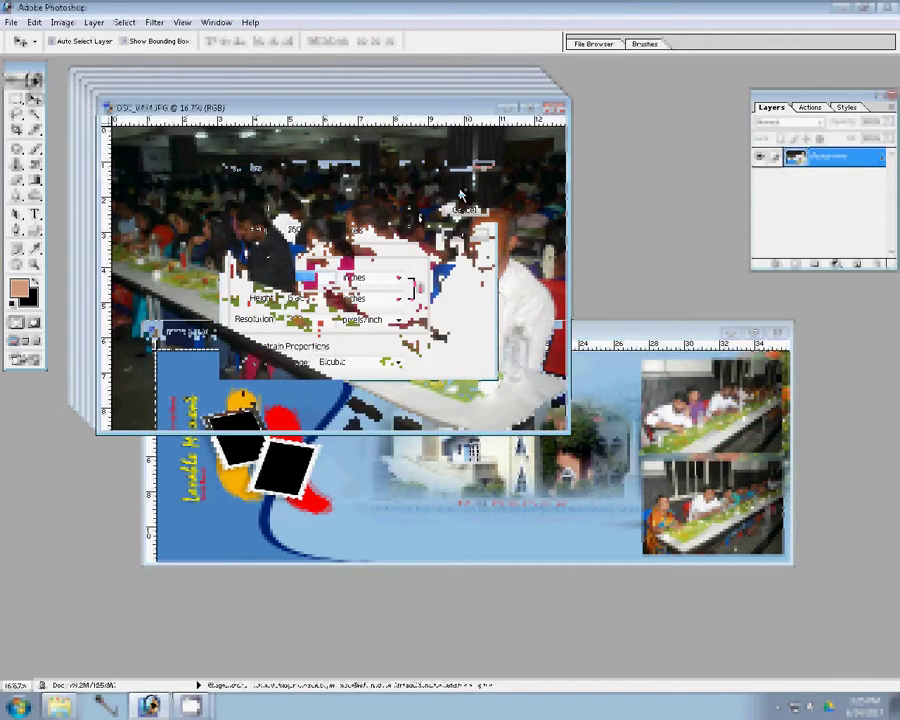
left_click_drag(459, 190, 458, 195)
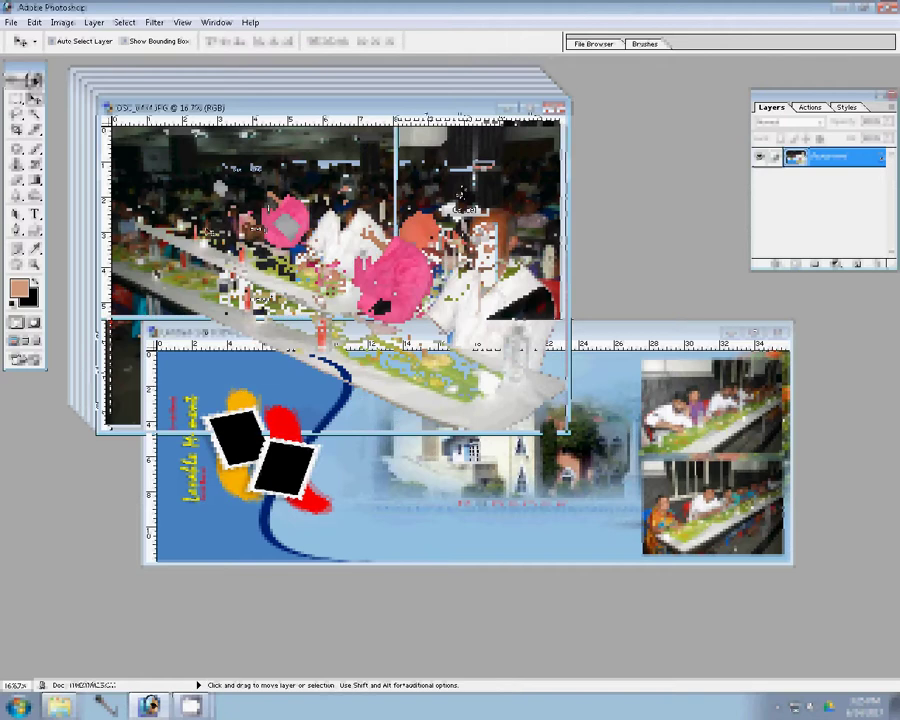
left_click_drag(560, 430, 552, 482)
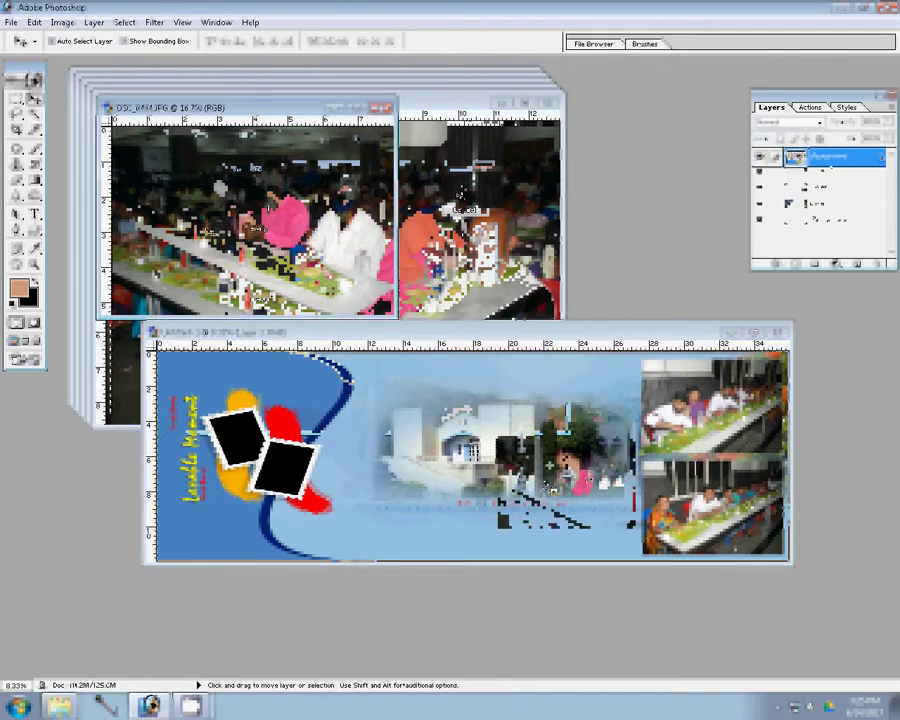
left_click_drag(548, 466, 587, 504)
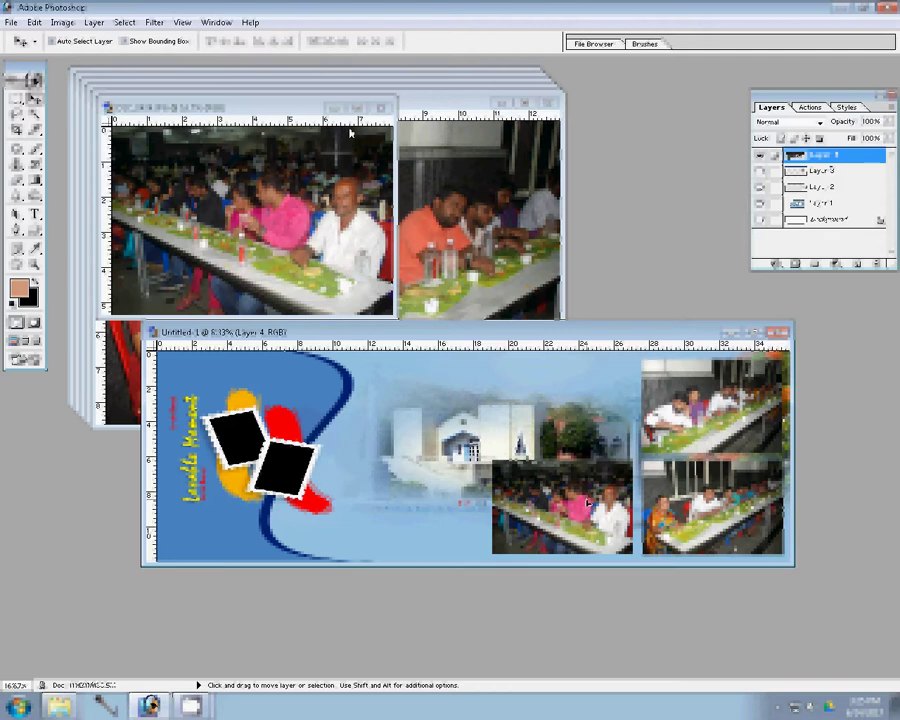
left_click(383, 107)
left_click(425, 269)
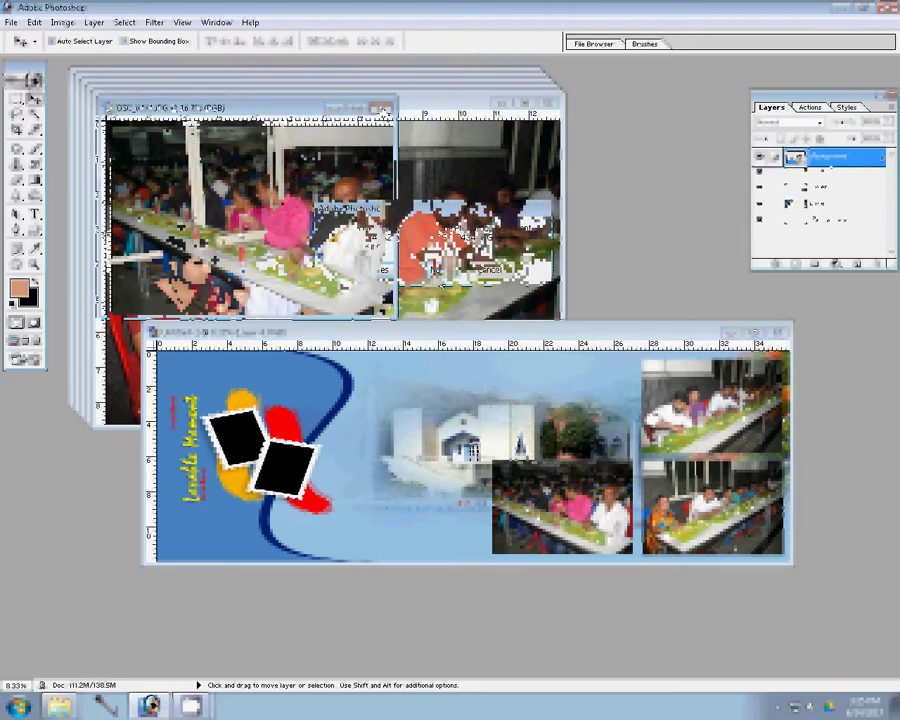
- Resize the next photo to 8 inches wide and close its original without saving
key("ctrl+alt+i")
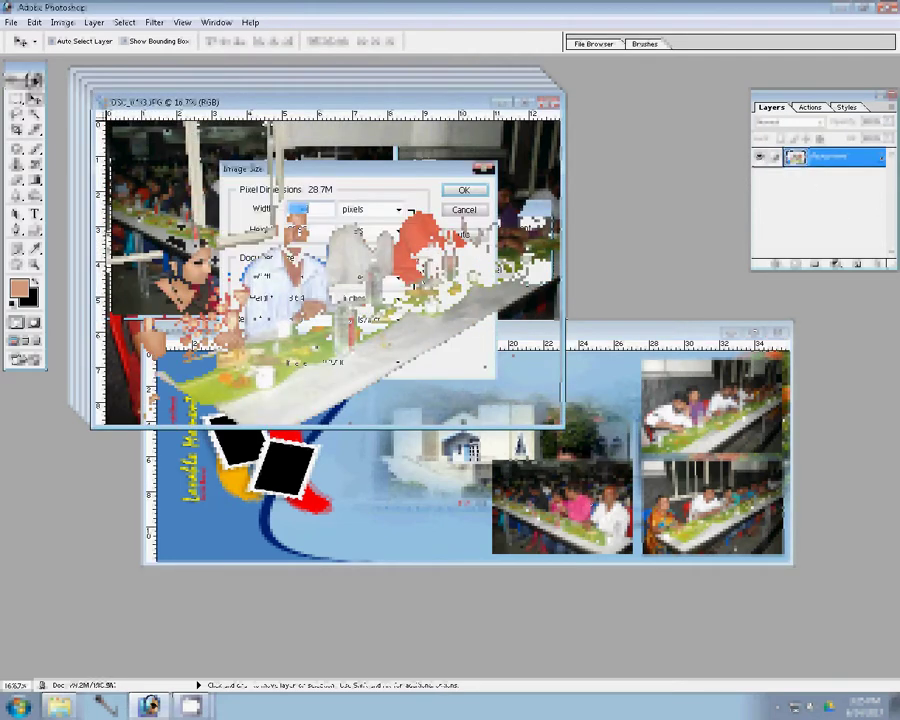
left_click(463, 190)
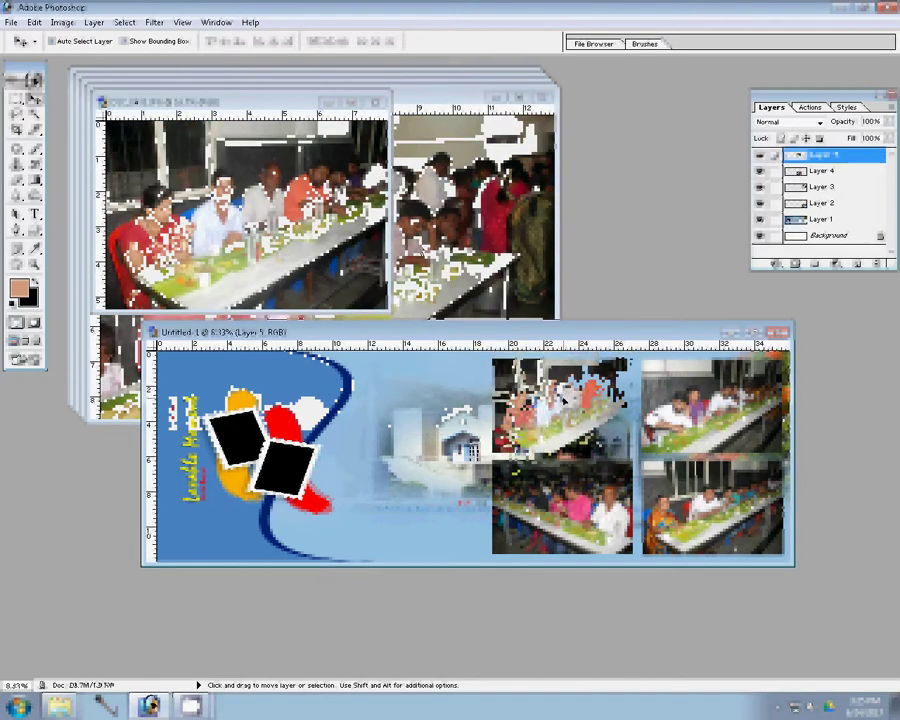
left_click(377, 102)
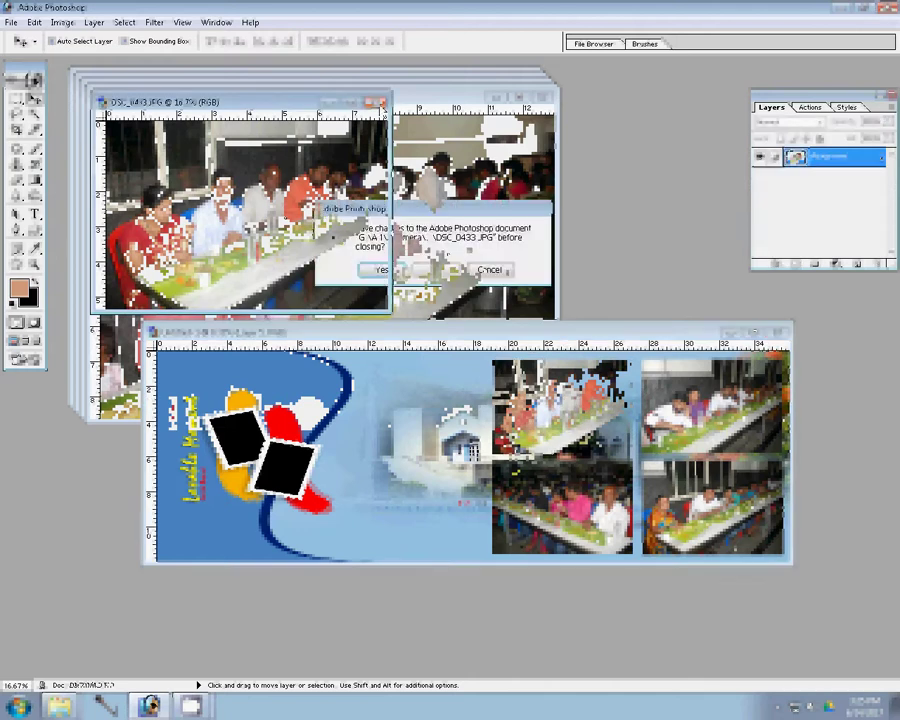
left_click(428, 270)
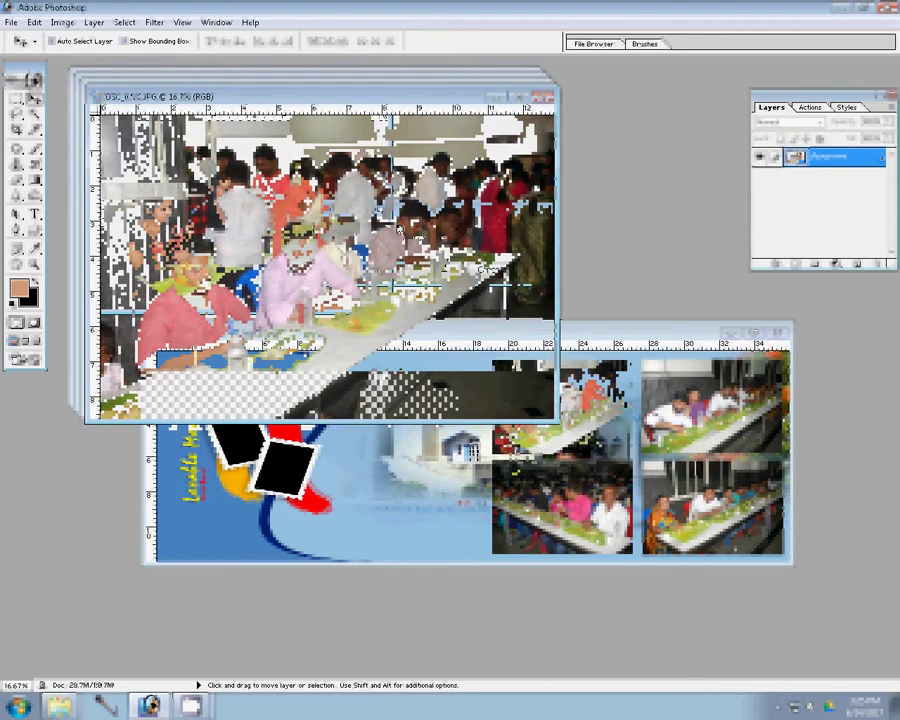
- Resize another photo to 2400 px wide, place it above the lower-middle photo, and close the original
key("ctrl+alt+i")
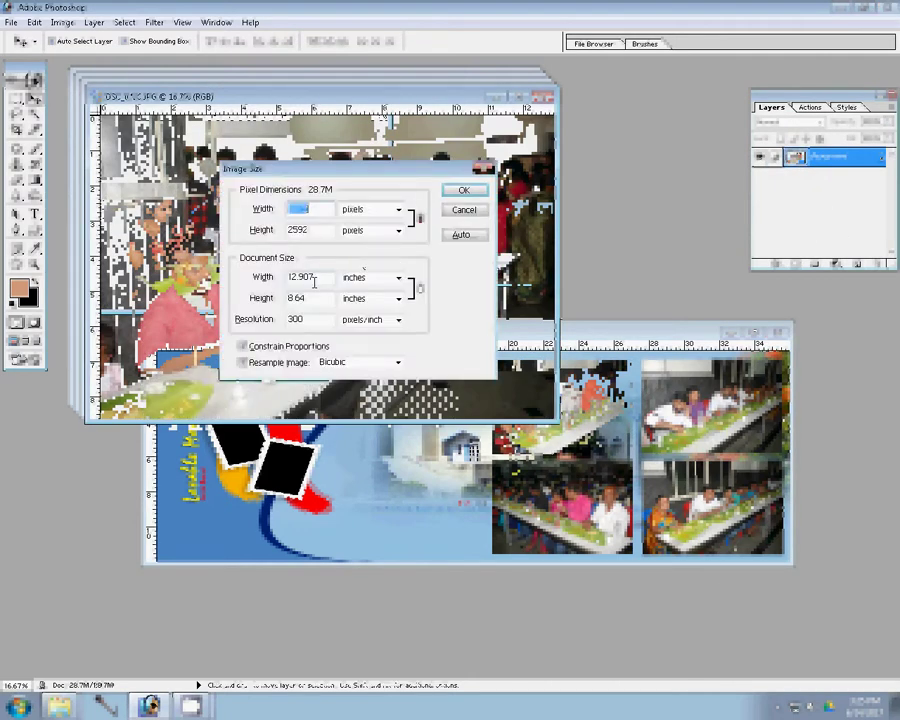
left_click(460, 190)
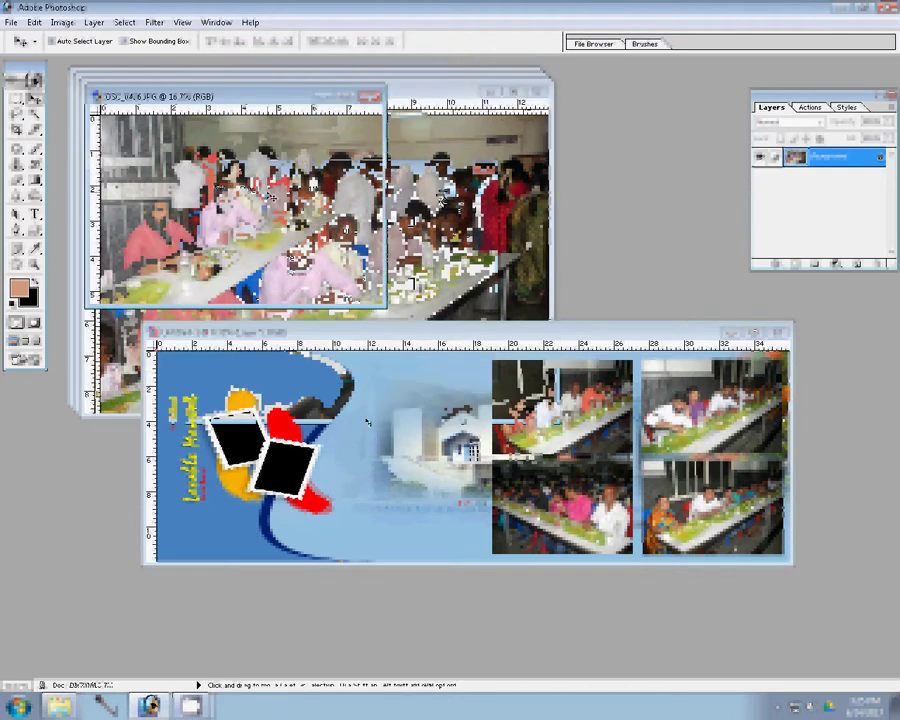
left_click_drag(368, 420, 220, 386)
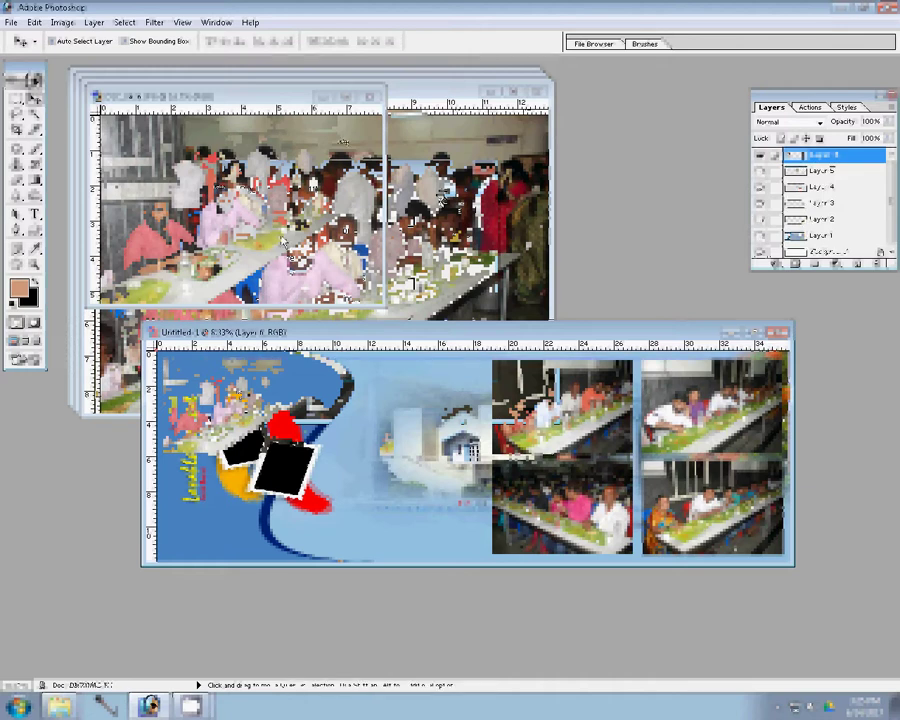
left_click(368, 95)
left_click(432, 272)
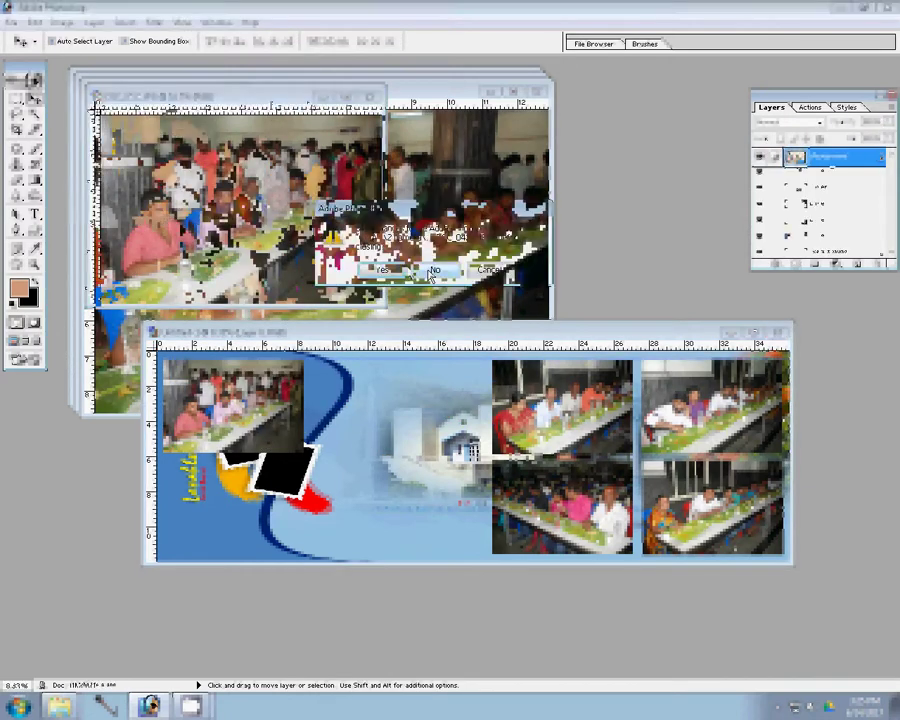
- Resize one more photo to 8 inches wide and slide it under the top-left photo
key("ctrl+alt+i")
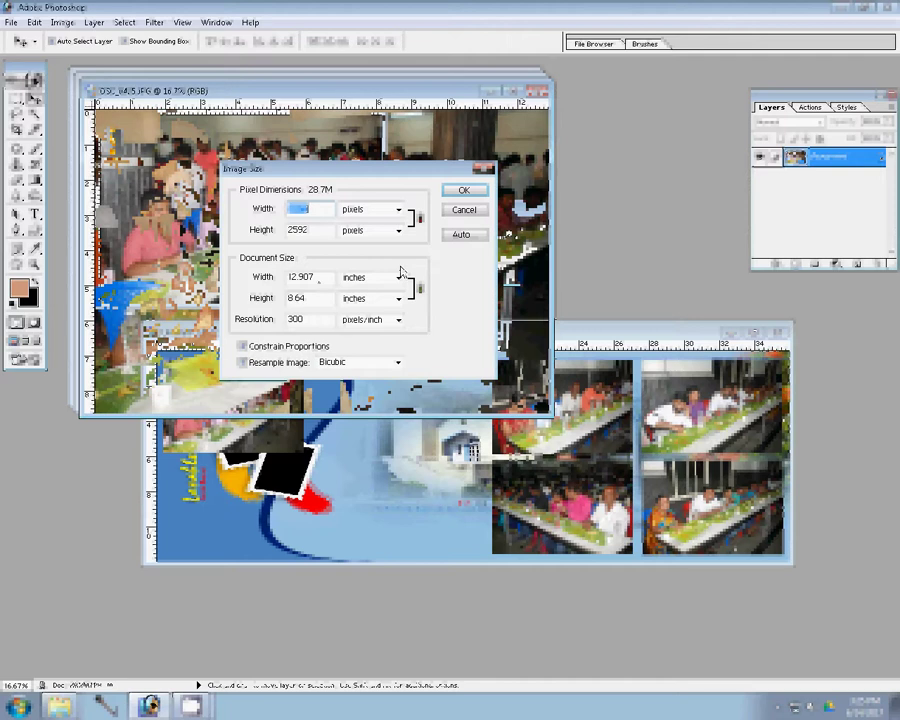
double_click(300, 277)
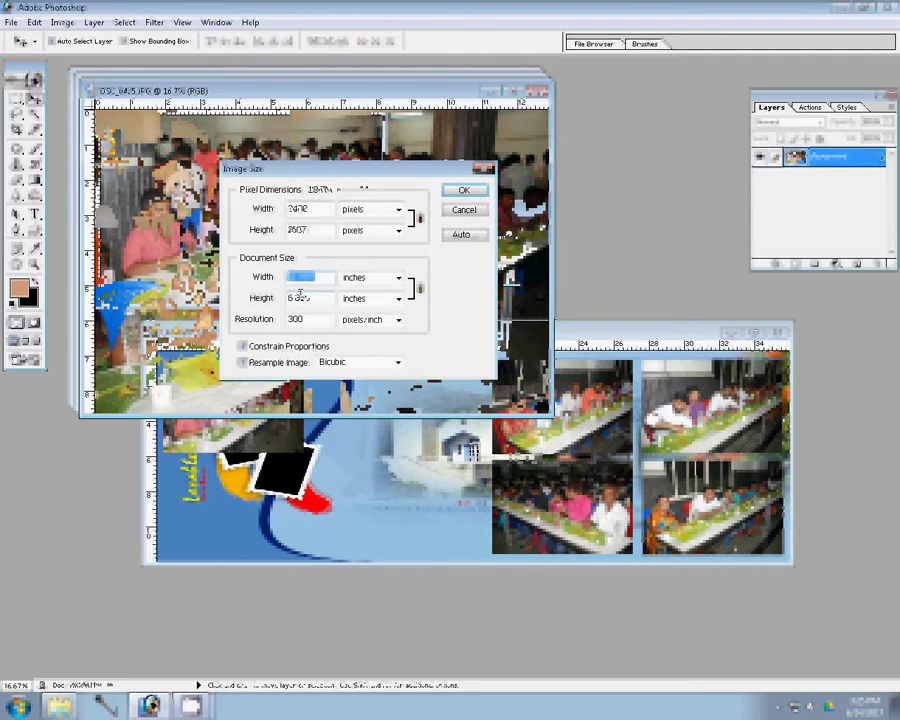
type("8")
left_click(463, 190)
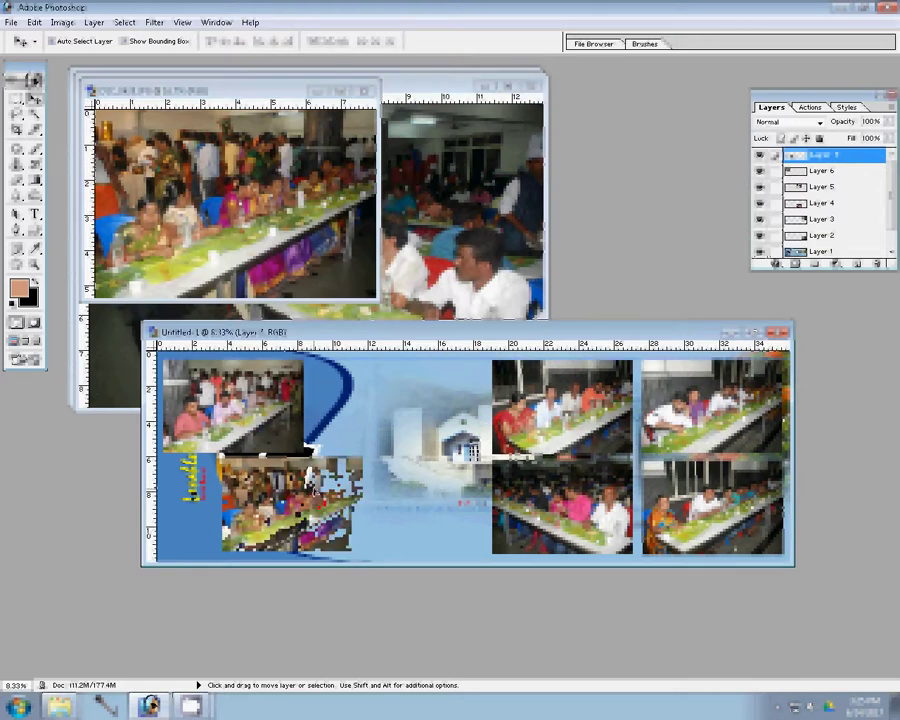
left_click_drag(314, 490, 256, 492)
left_click(366, 91)
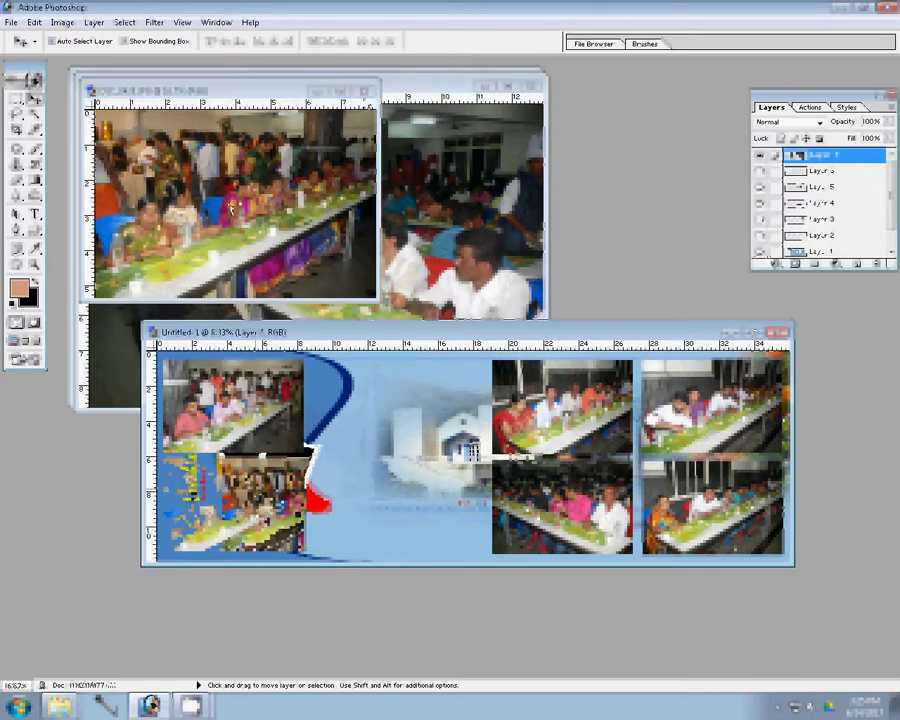
- Discard the previous photo, then resize another photo and carry it onto the album page
left_click(435, 270)
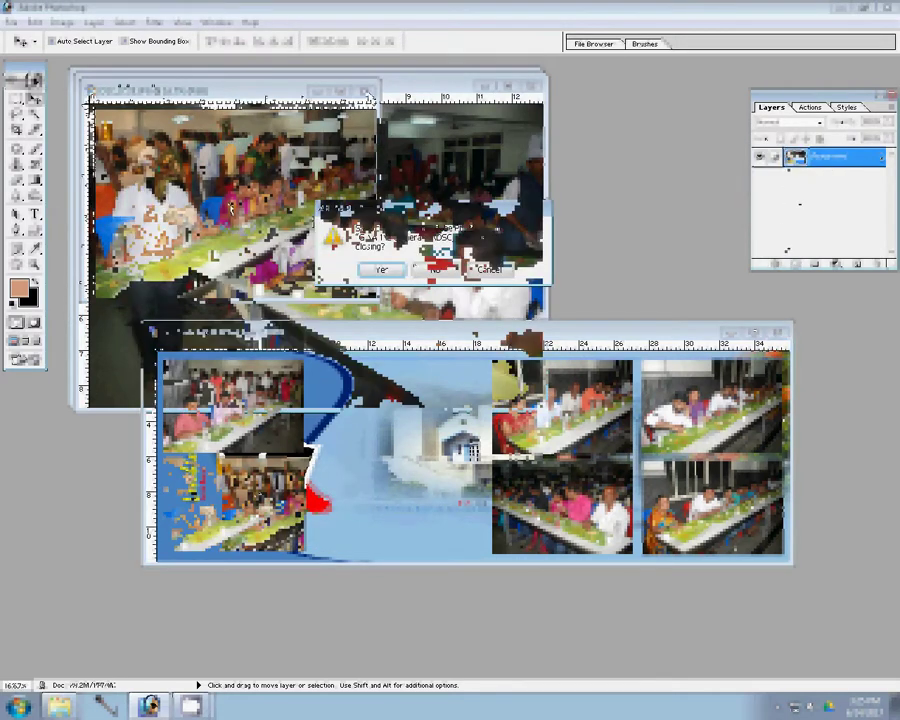
key("ctrl+alt+i")
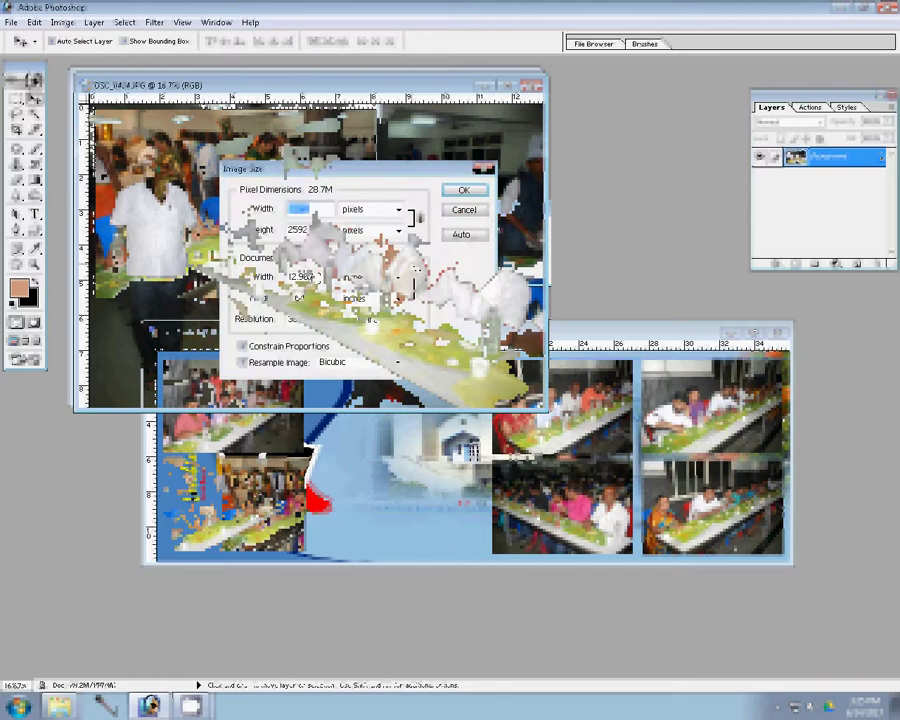
type("1607")
left_click(460, 190)
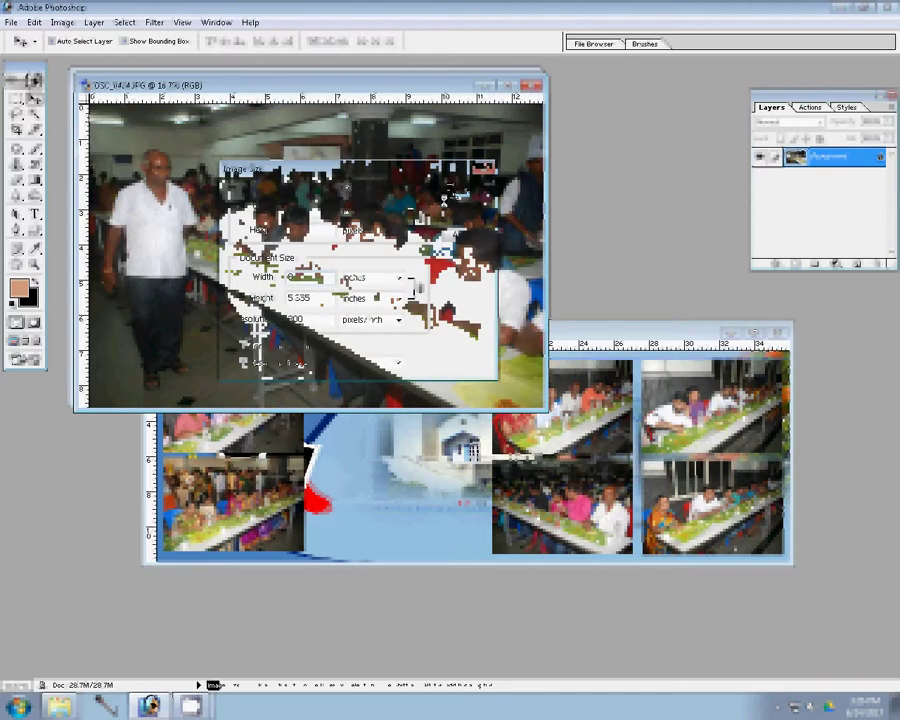
left_click_drag(310, 146, 369, 366)
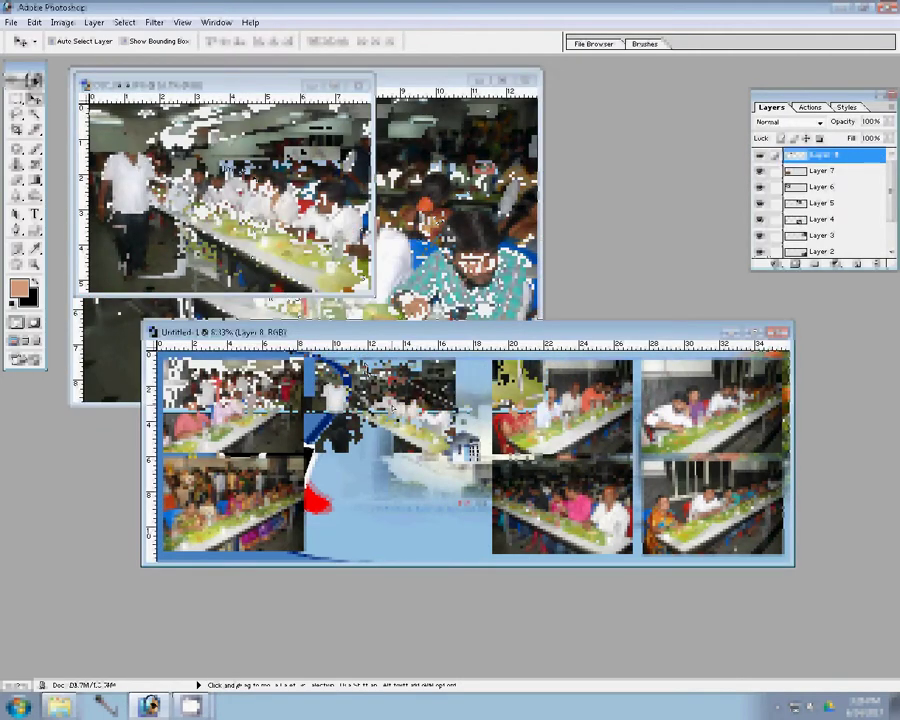
- Resize the next photo to 3900 px wide, drop it into the lower-middle slot, and close originals unsaved
key("ctrl+w")
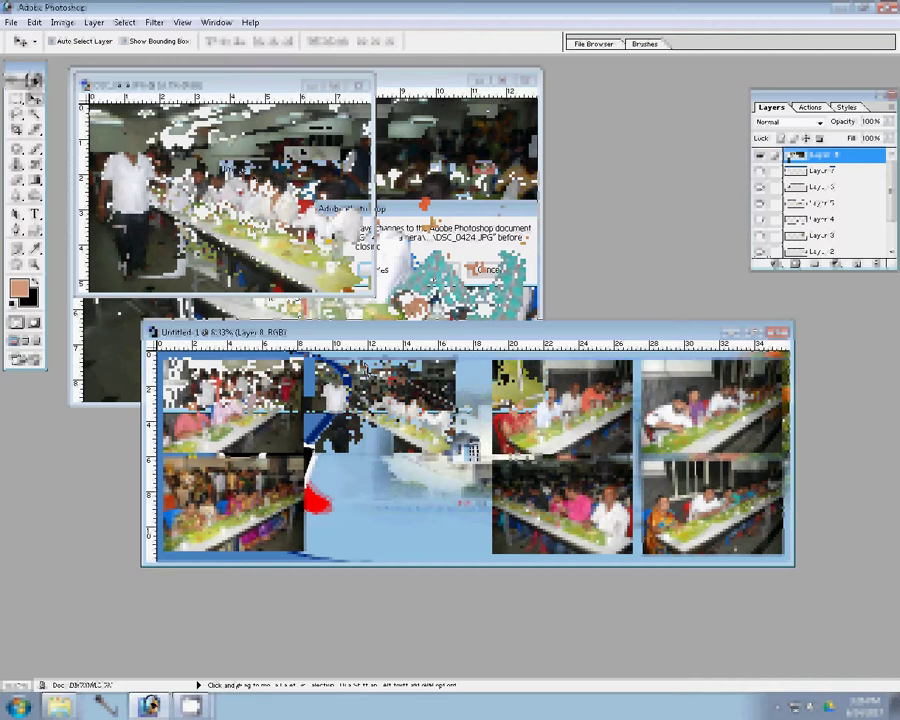
key("n")
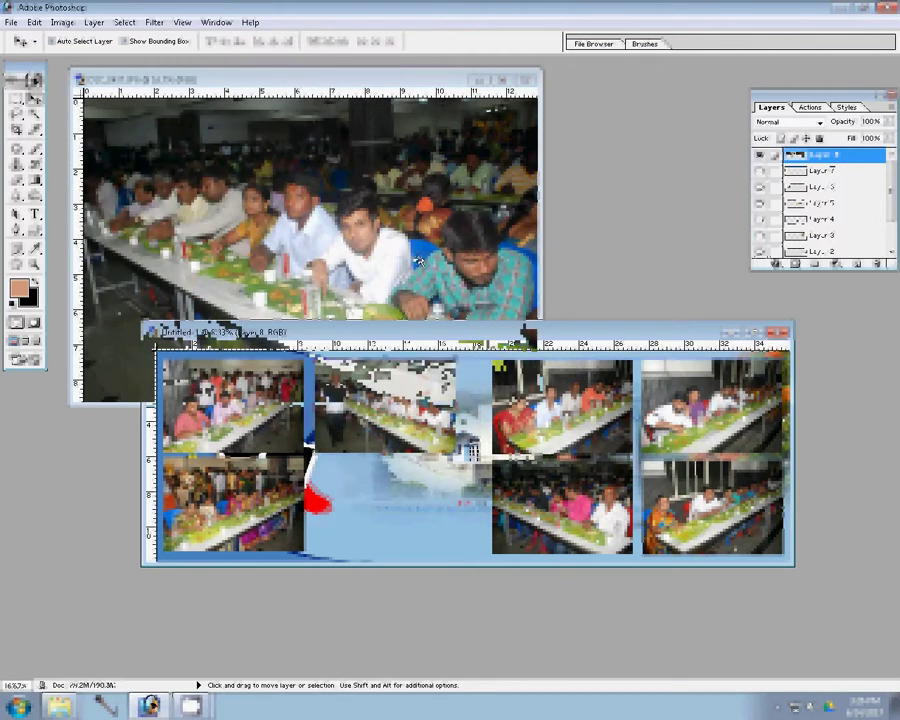
key("ctrl+alt+i")
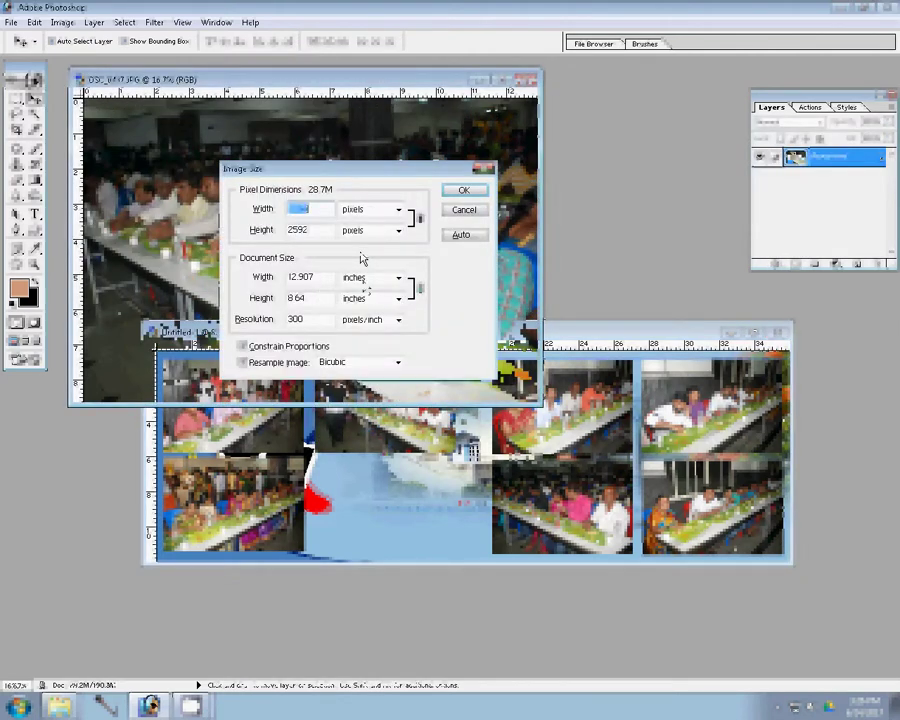
type("3900")
key("Return")
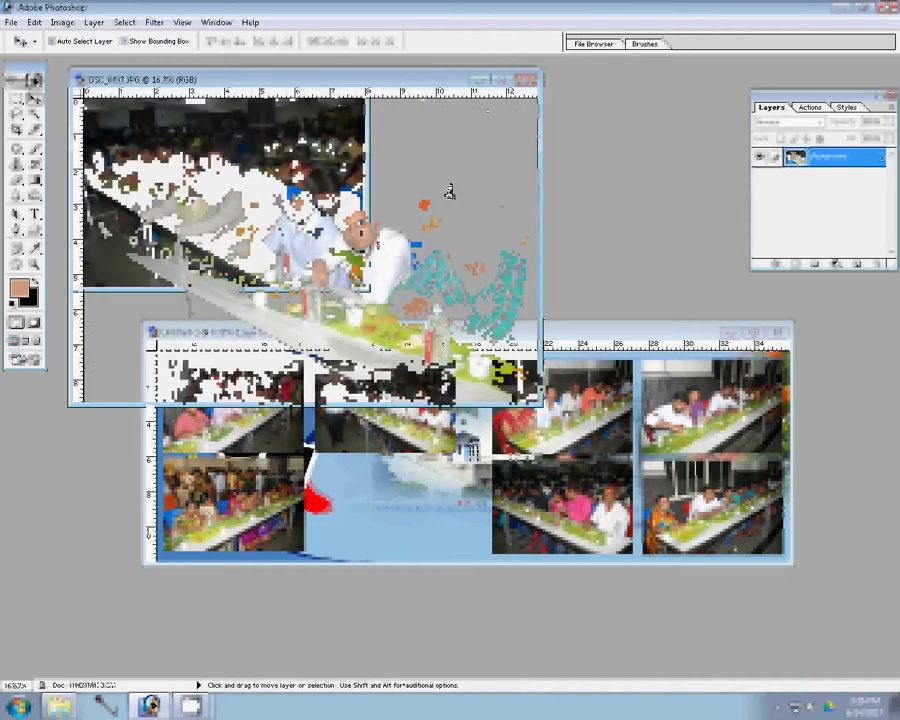
mouse_move(449, 191)
left_mouse_down()
mouse_move(460, 390)
mouse_move(385, 507)
left_mouse_up()
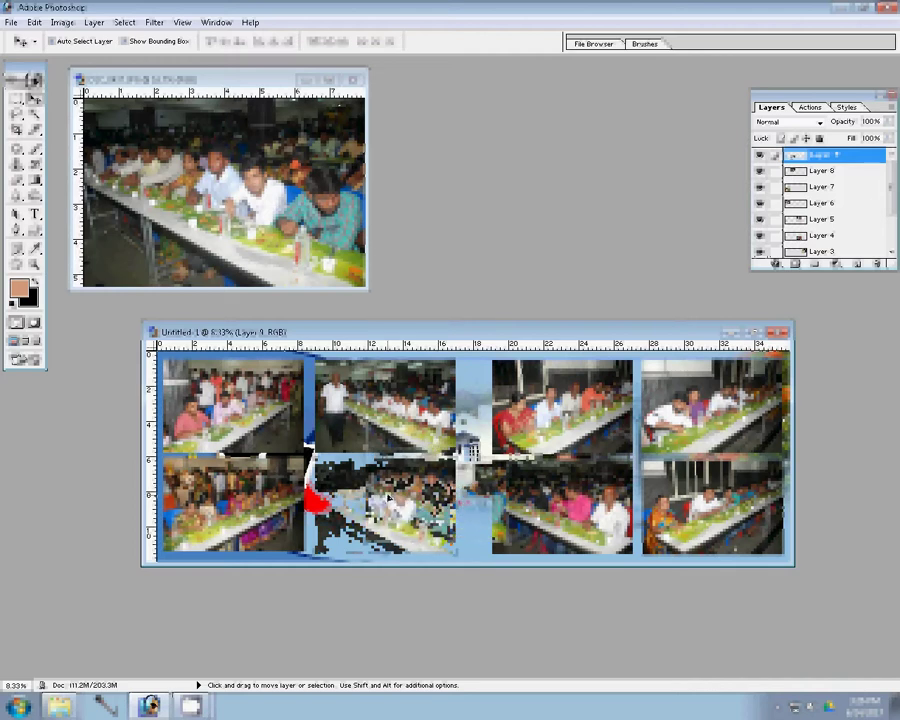
left_click(220, 79)
left_click(353, 79)
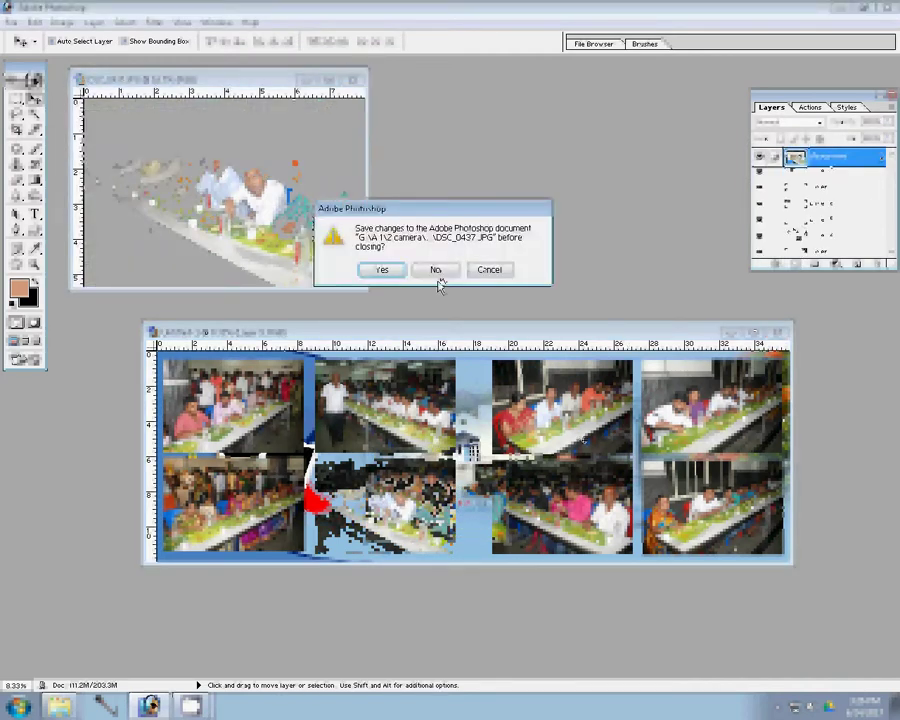
left_click(437, 277)
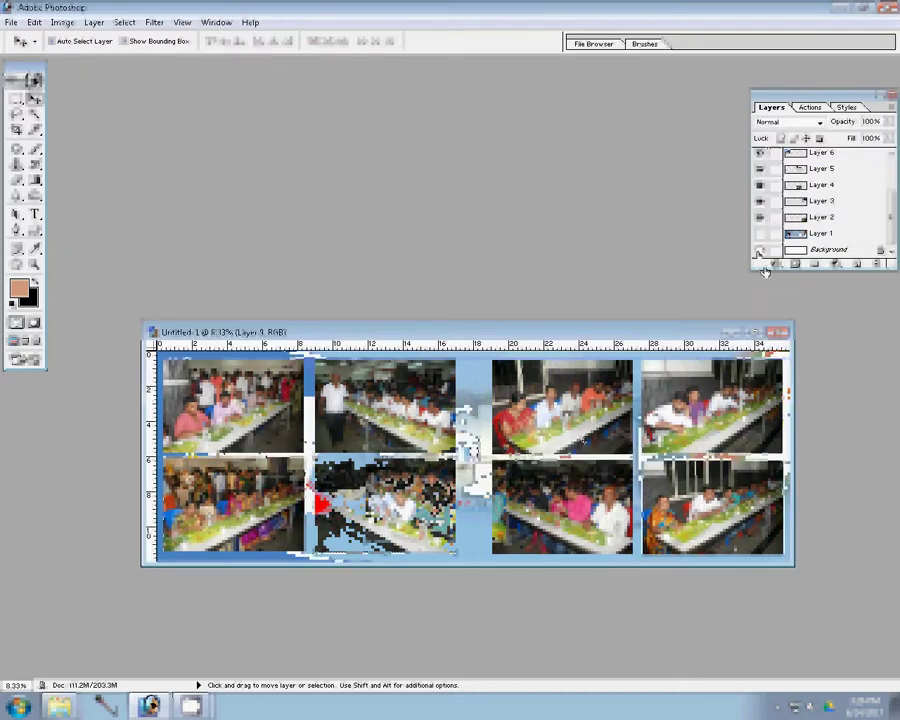
- Give the merged photo layer a 22 px Stroke filled with the third pattern
left_click(542, 448)
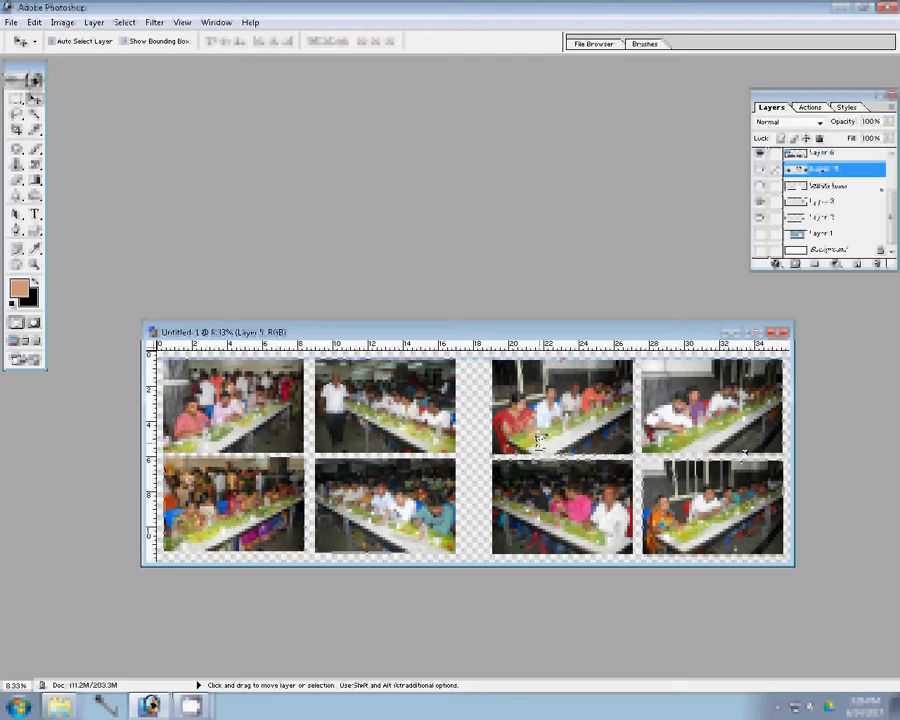
left_click(776, 265)
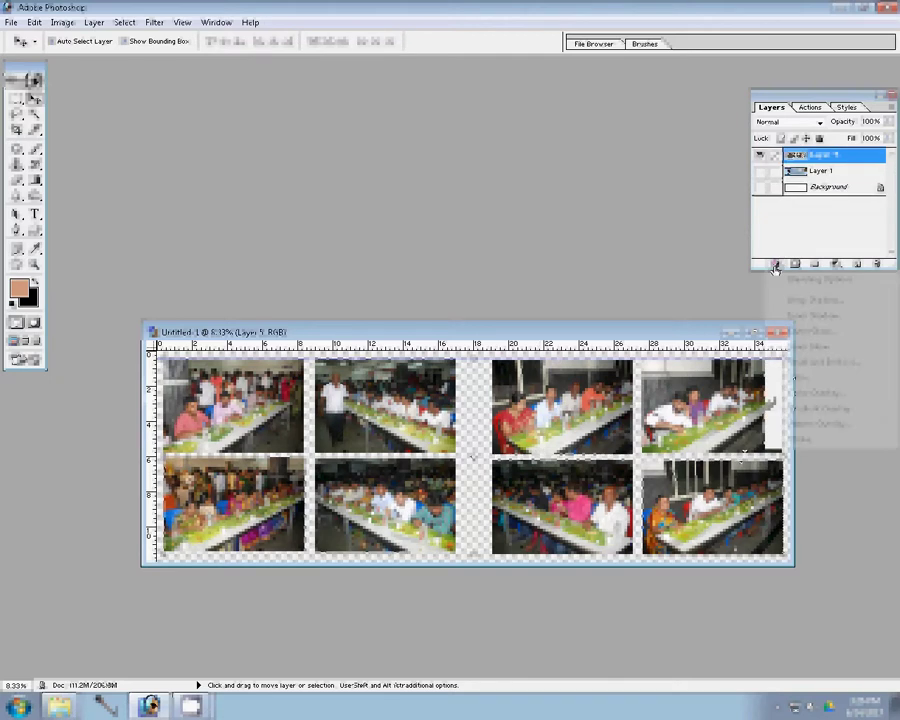
left_click(814, 449)
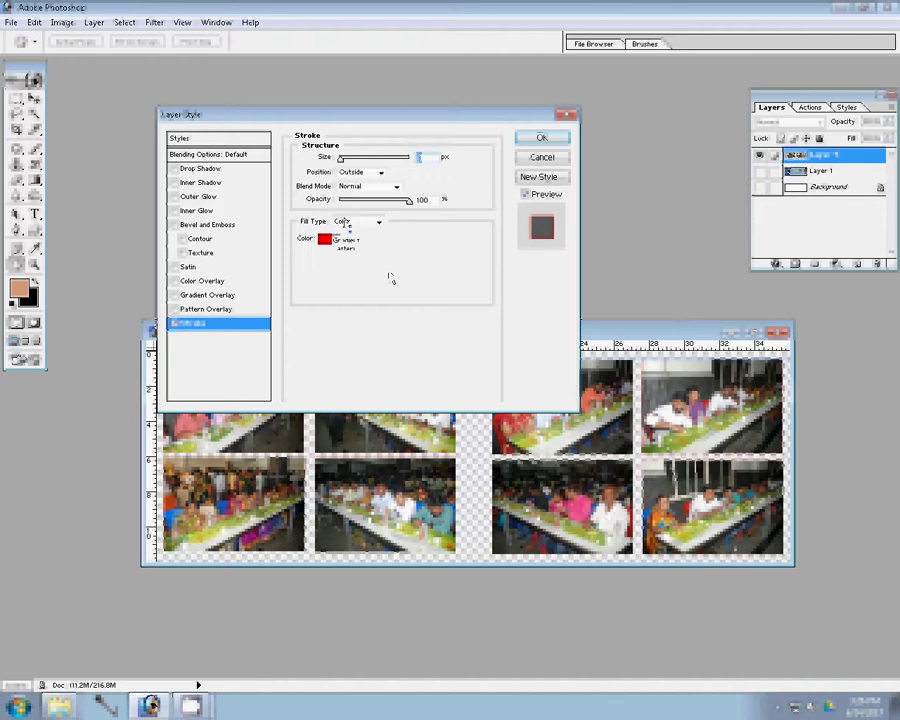
left_click(345, 247)
left_click(350, 255)
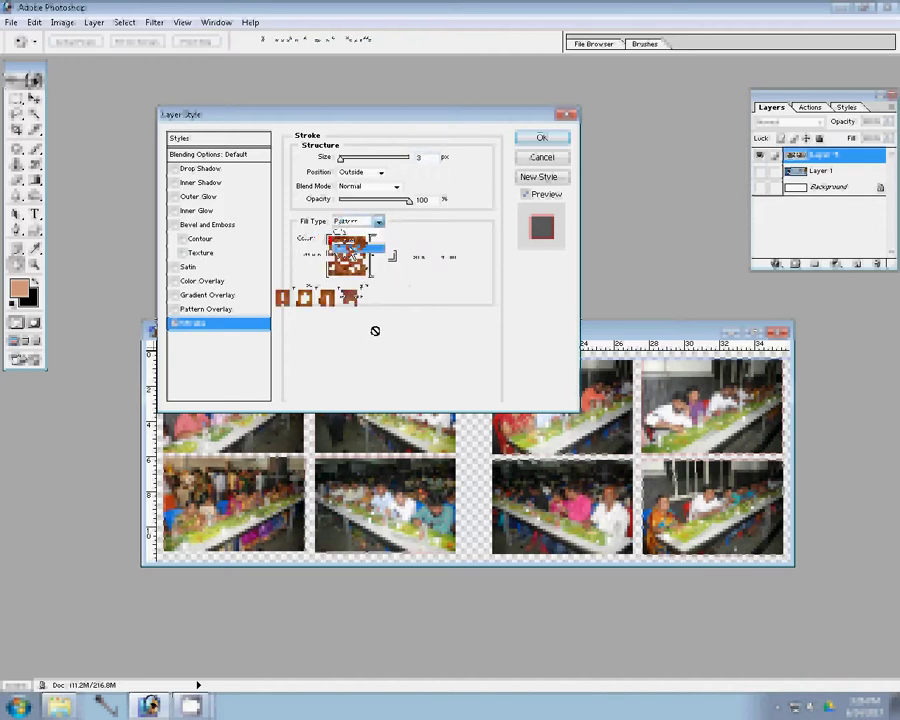
left_click(350, 298)
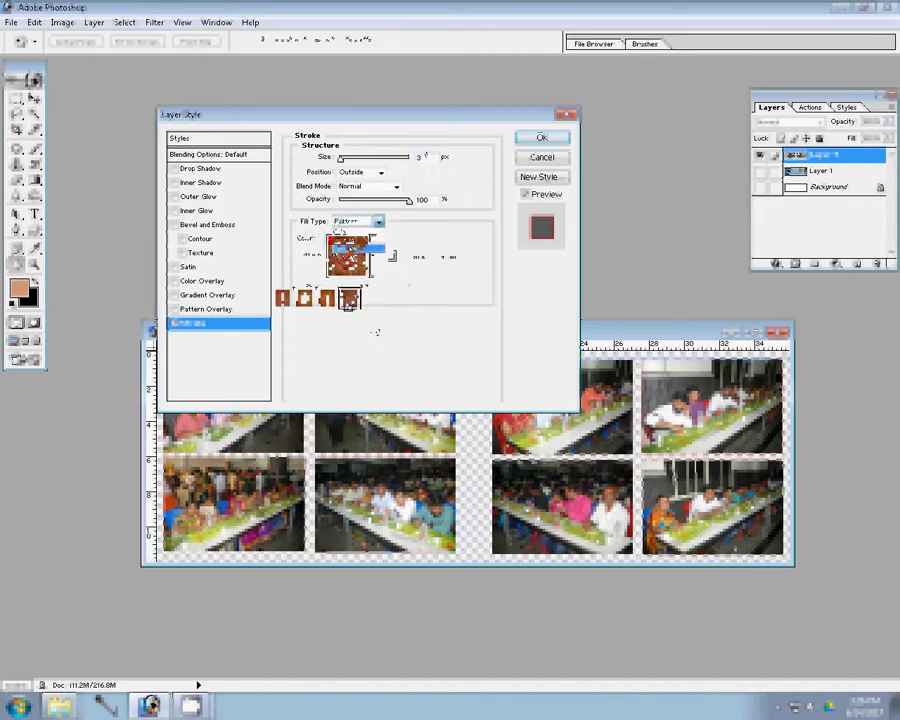
left_click(375, 332)
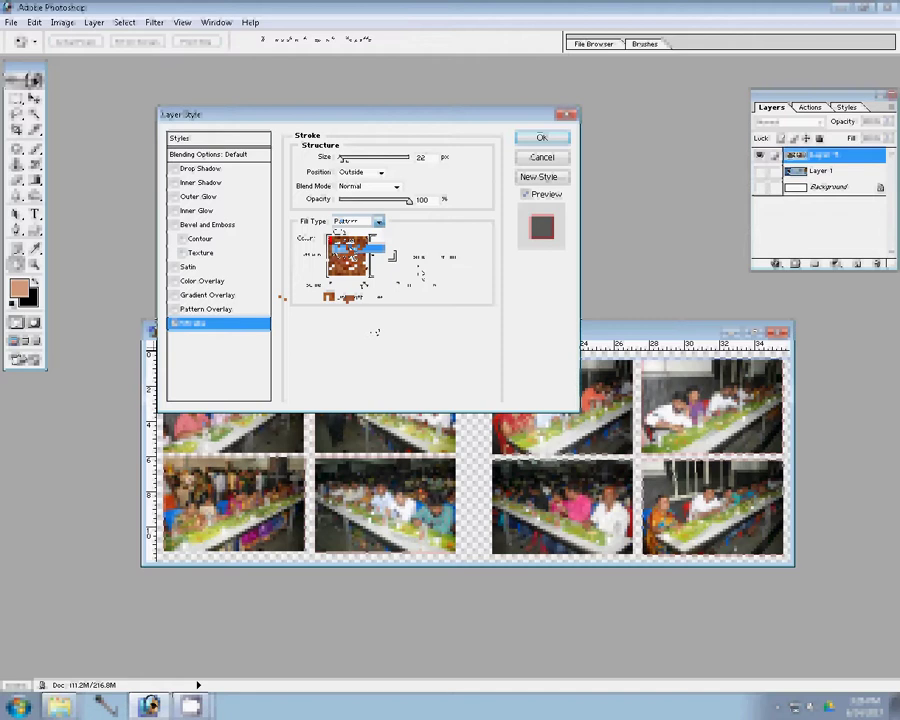
left_click(562, 139)
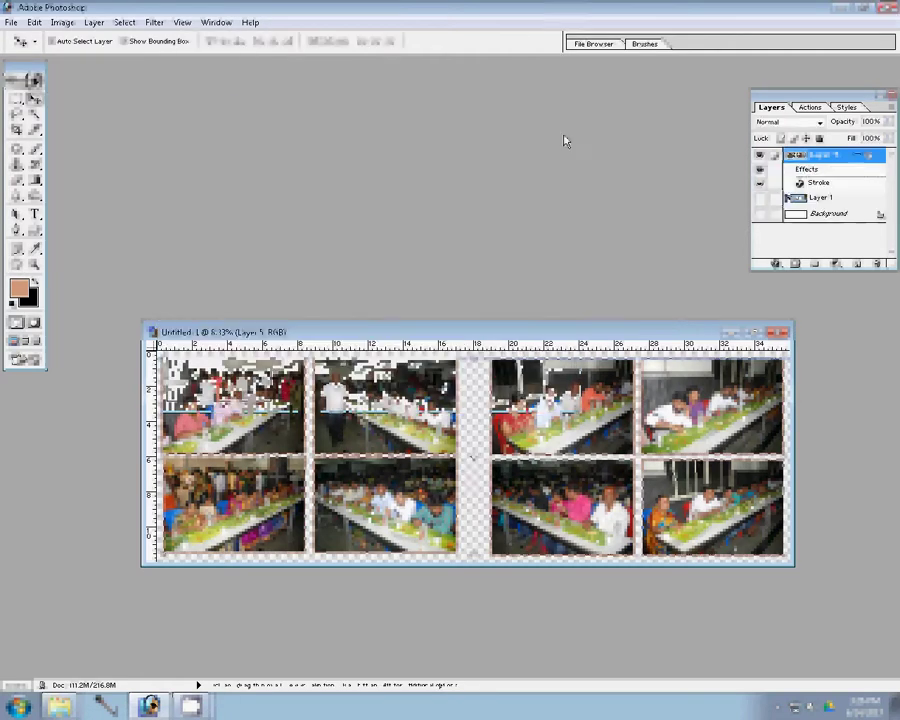
- Show Layer 1 again, save the page as 74.psd, and close it before quitting
left_click(758, 198)
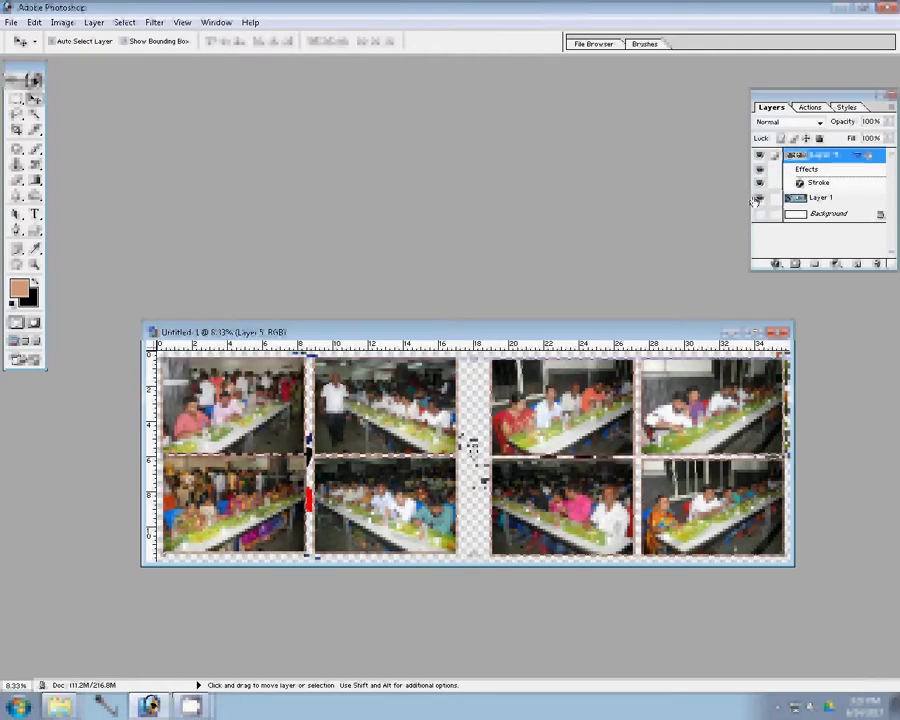
left_click(12, 22)
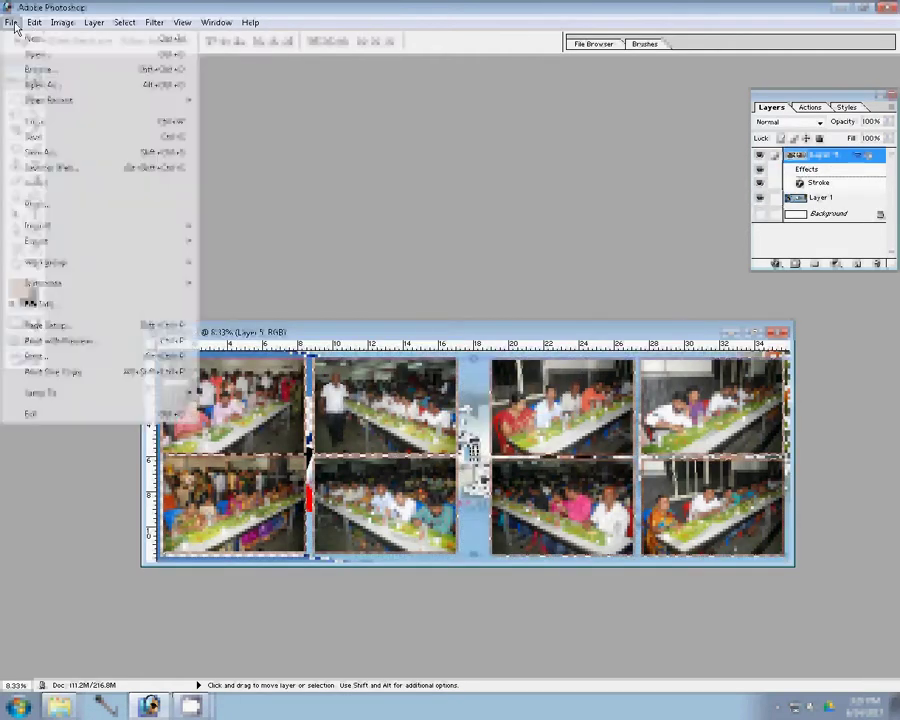
left_click(47, 160)
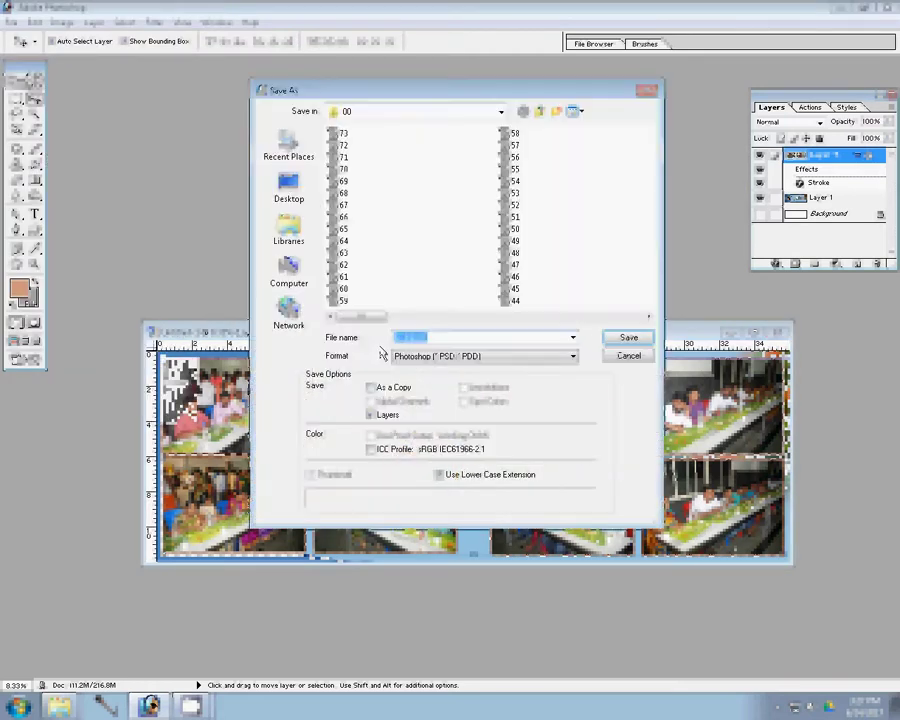
type("7")
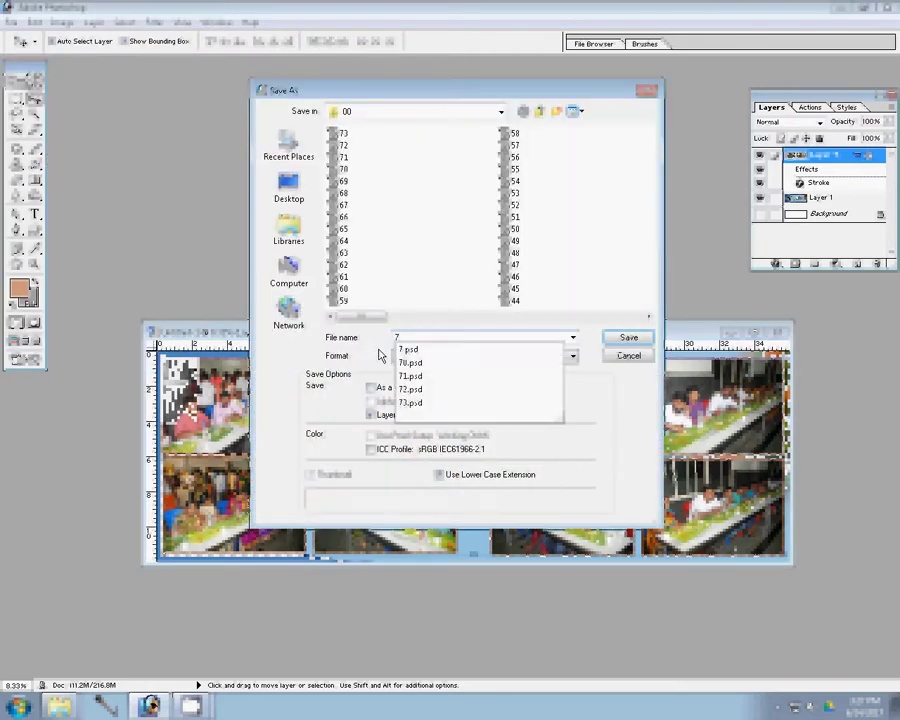
type("4")
left_click(626, 353)
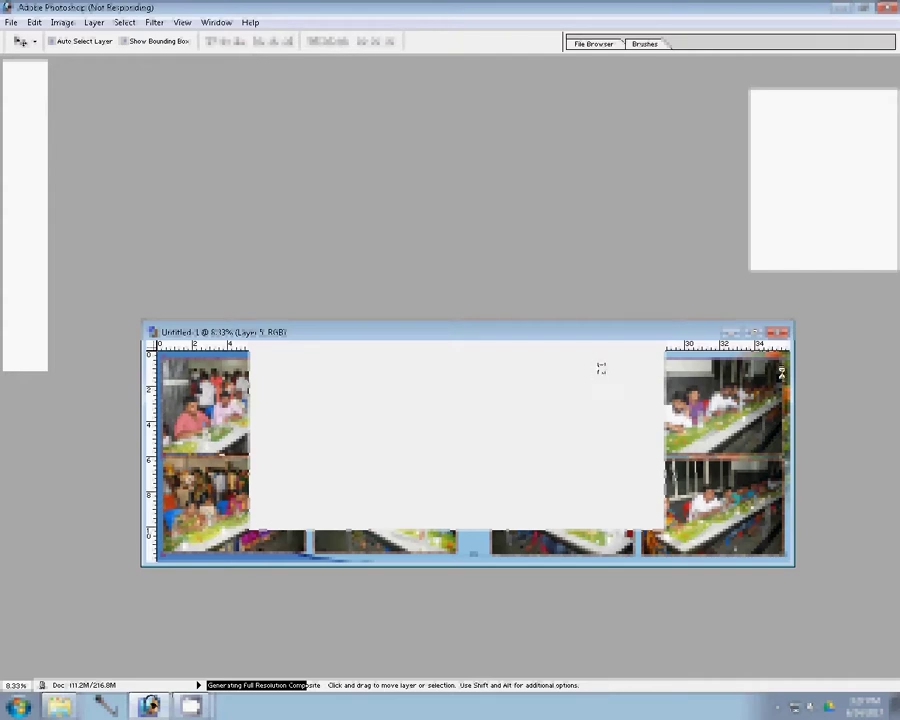
left_click(779, 334)
key("ctrl+q")
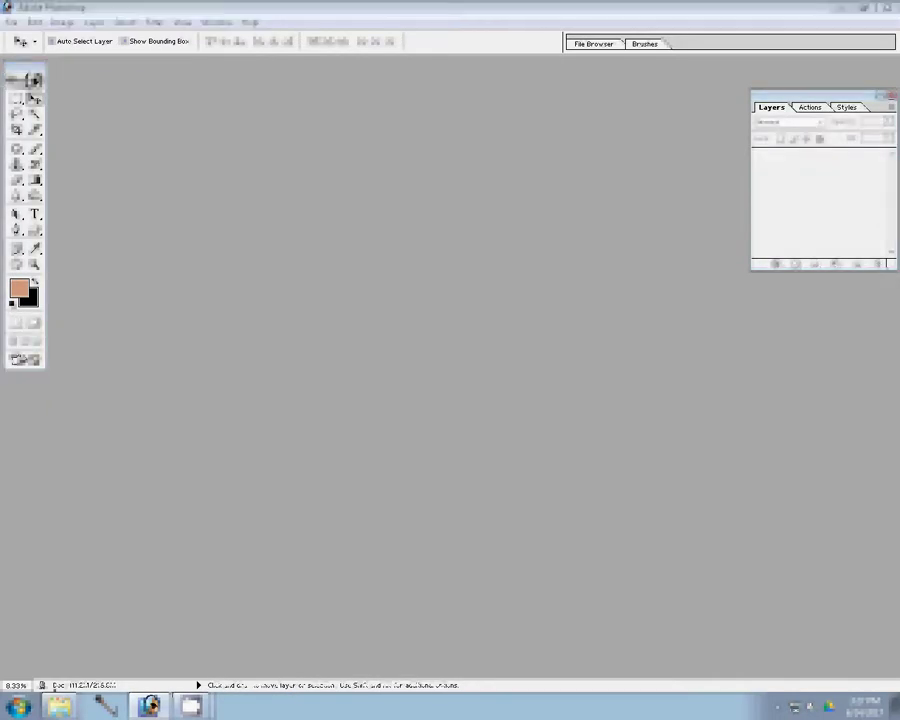